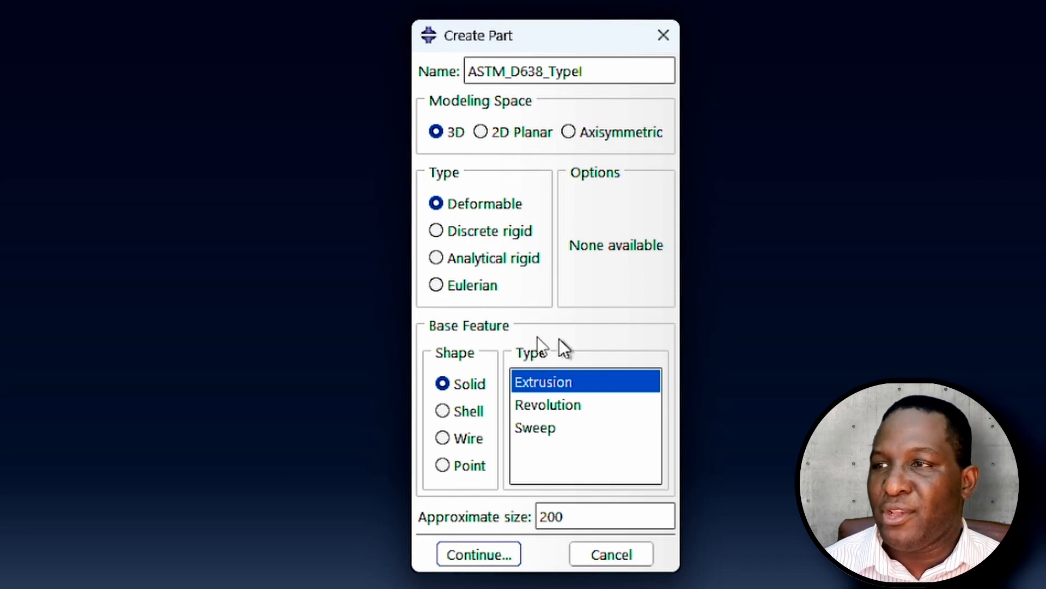
Create the 3D deformable solid extrusion part ASTM_D638_TypeI and sketch a rectangle from (-82.5, 9.5) to (0, -9.5).
{"action": "left_click", "coordinate": [479, 552]}
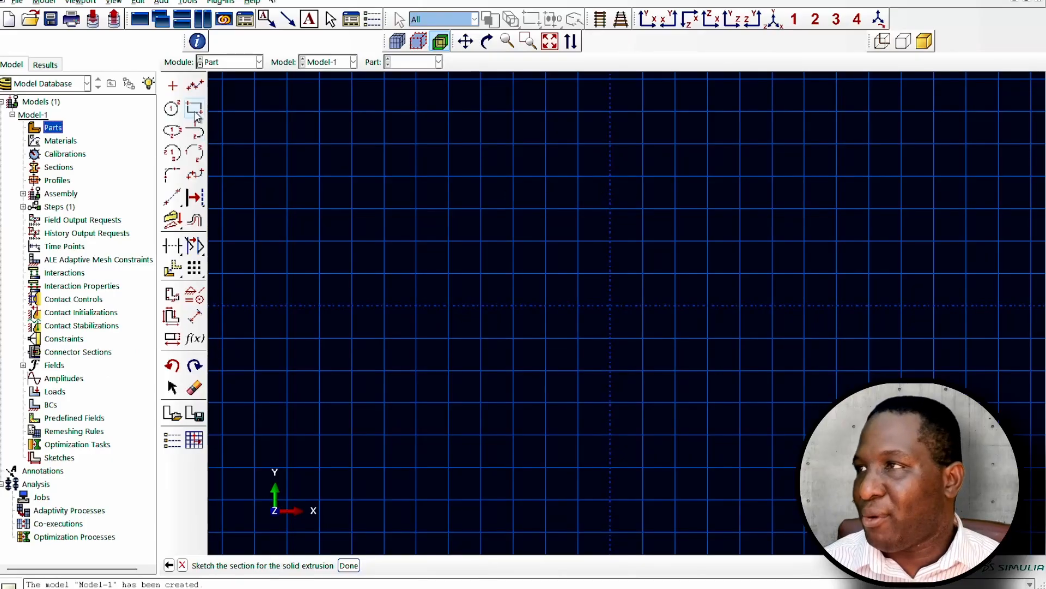
{"action": "left_click", "coordinate": [195, 111]}
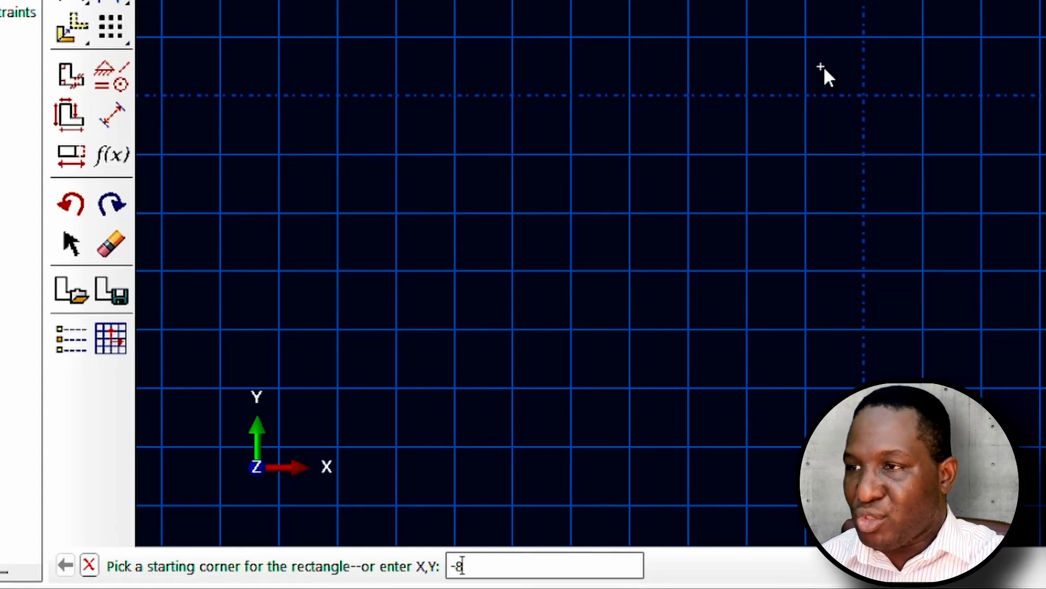
{"action": "type", "text": "-82.5,9."}
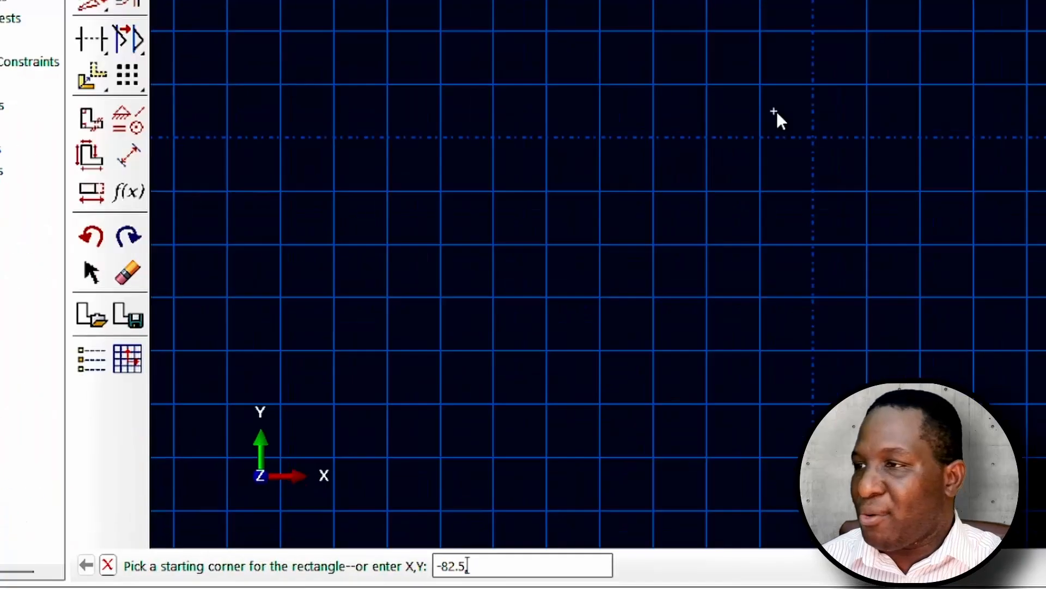
{"action": "key", "text": "Return"}
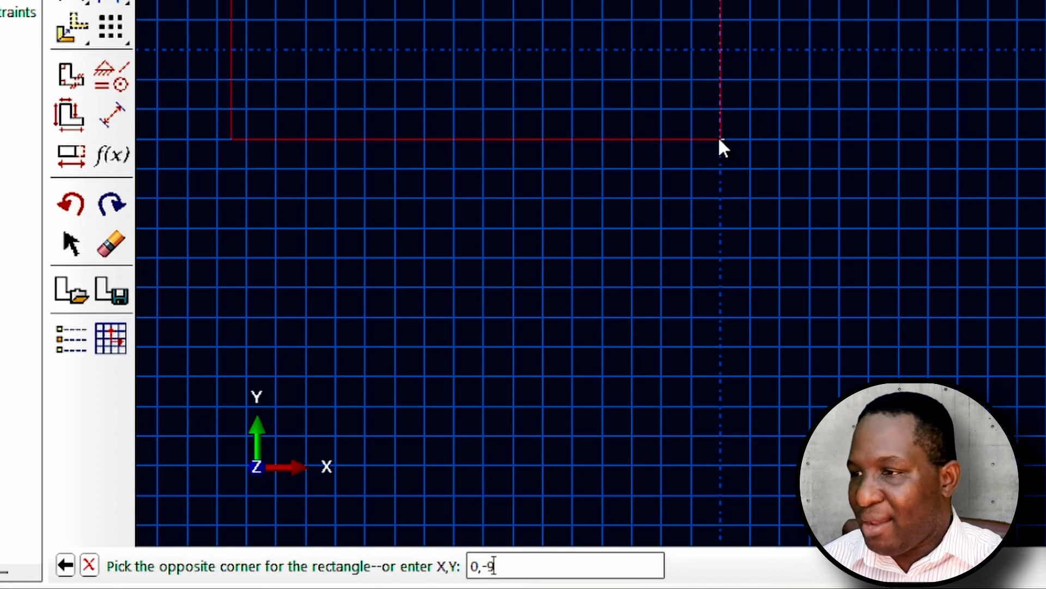
{"action": "left_click", "coordinate": [719, 140]}
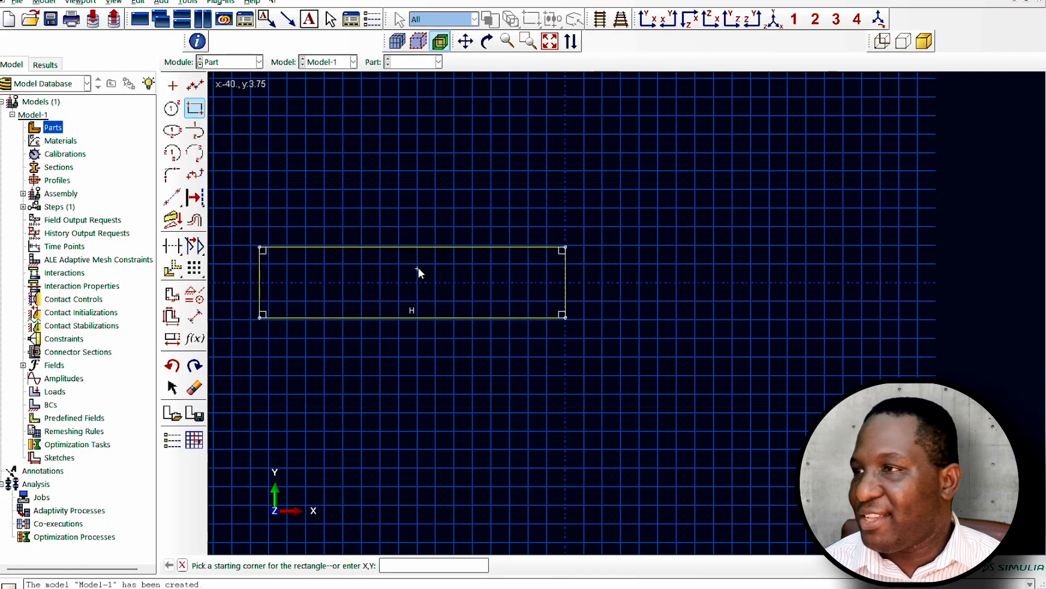
{"action": "scroll", "coordinate": [451, 278], "scroll_direction": "up", "scroll_amount": 1}
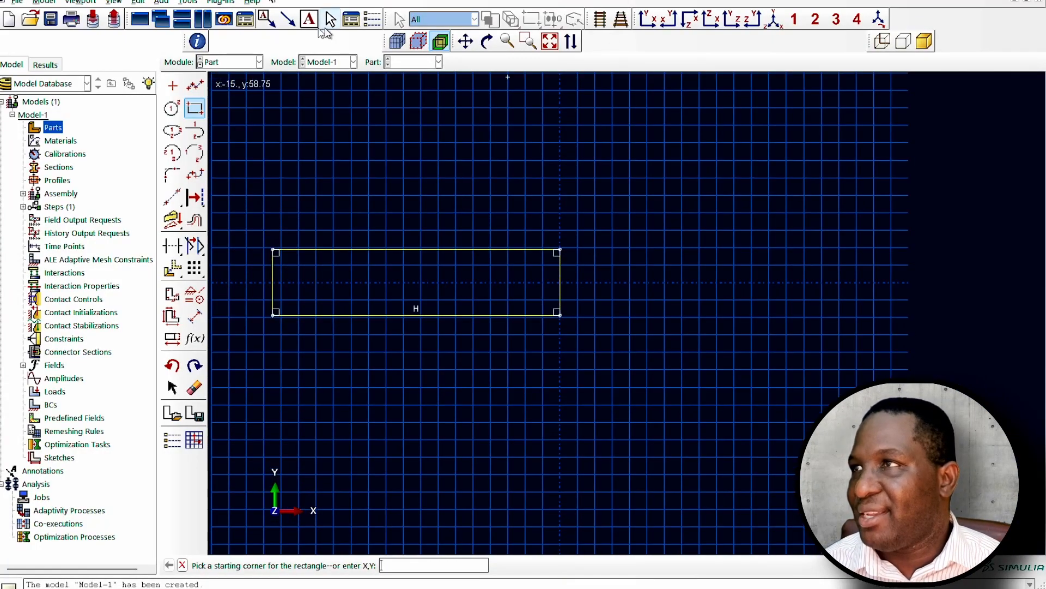
{"action": "scroll", "coordinate": [251, 267], "scroll_direction": "down", "scroll_amount": 1}
{"action": "scroll", "coordinate": [251, 283], "scroll_direction": "down", "scroll_amount": 3}
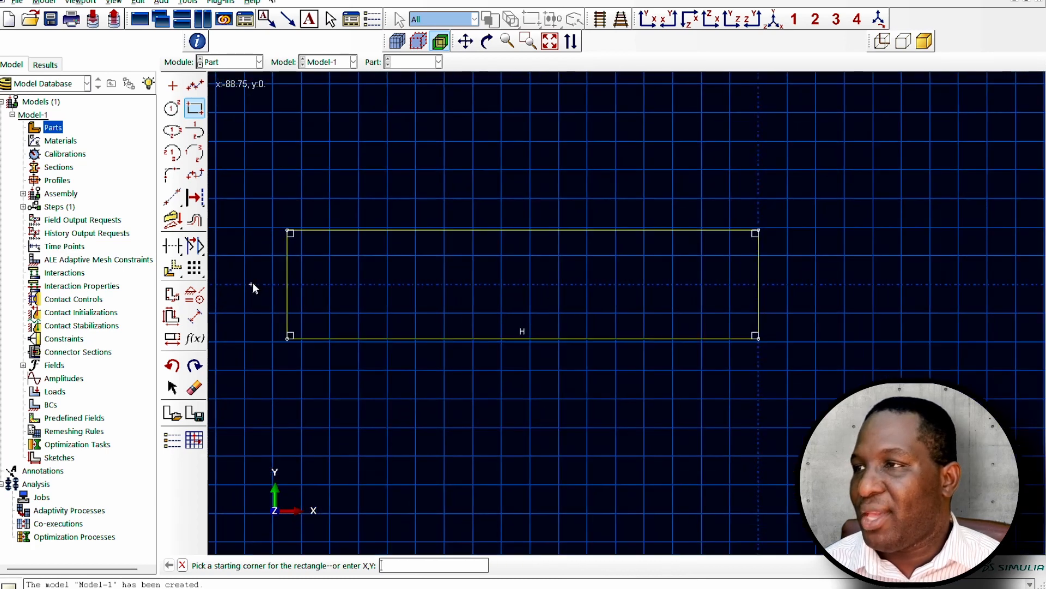
{"action": "right_click", "coordinate": [252, 284]}
{"action": "left_click", "coordinate": [294, 325]}
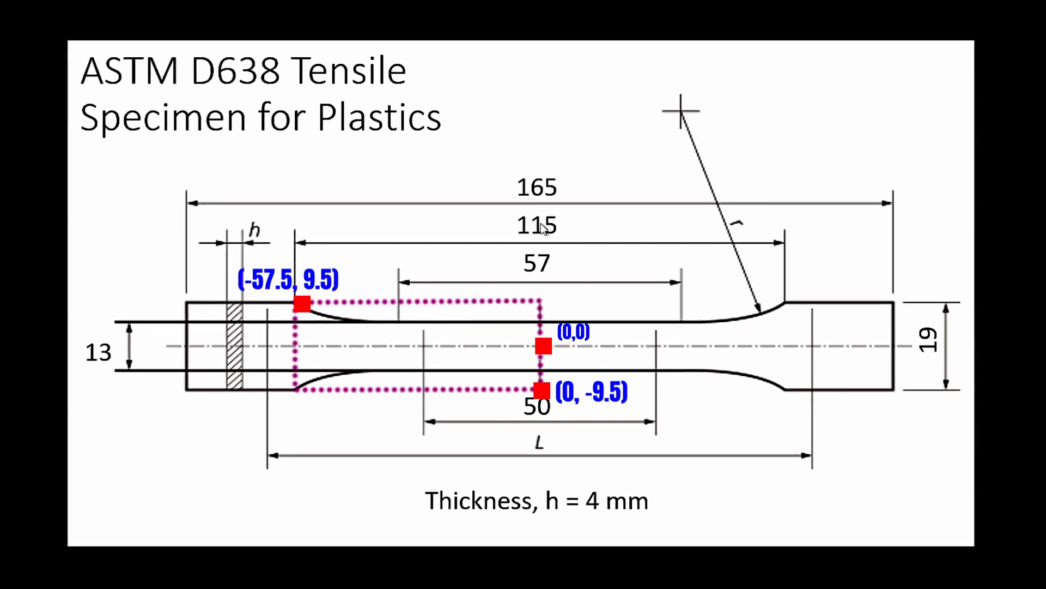
Sketch a second rectangle from (-57.5, 9.5) to (0, -9.5), overlapping the first one.
{"action": "key", "text": "Right"}
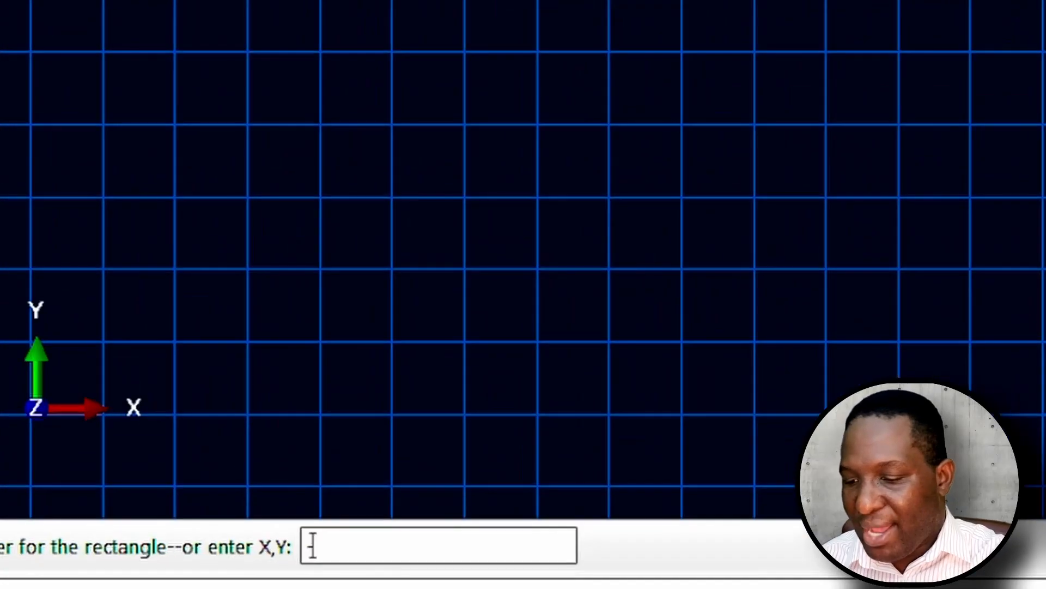
{"action": "type", "text": "-"}
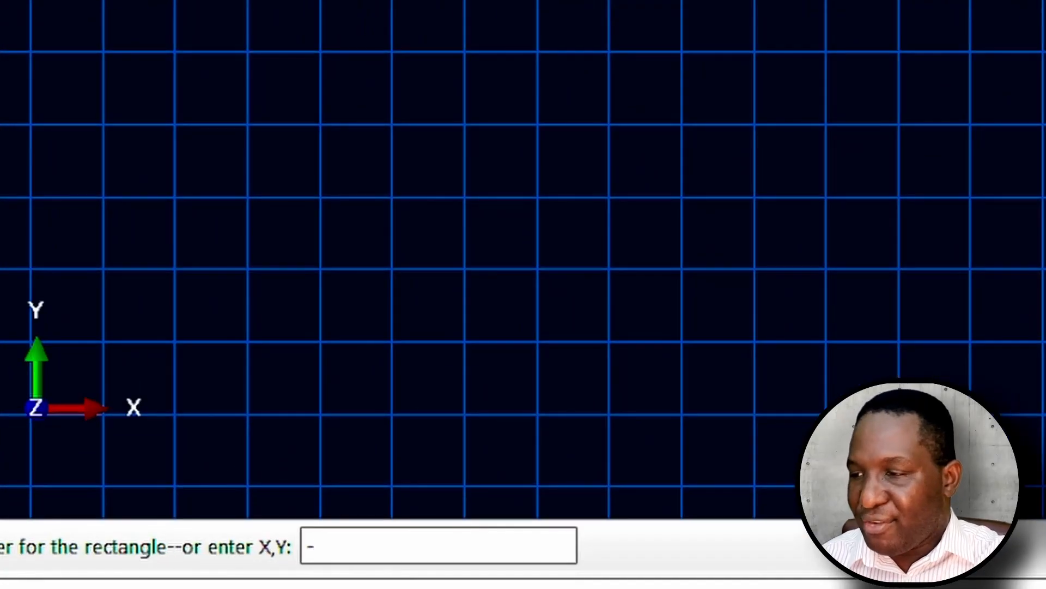
{"action": "type", "text": "57.5,9.5"}
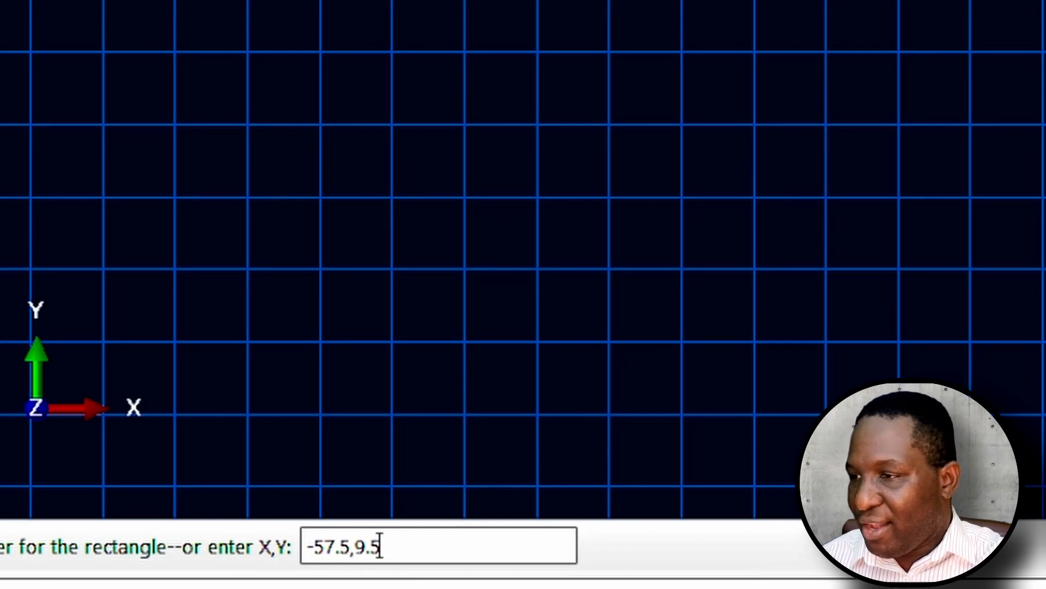
{"action": "key", "text": "Return"}
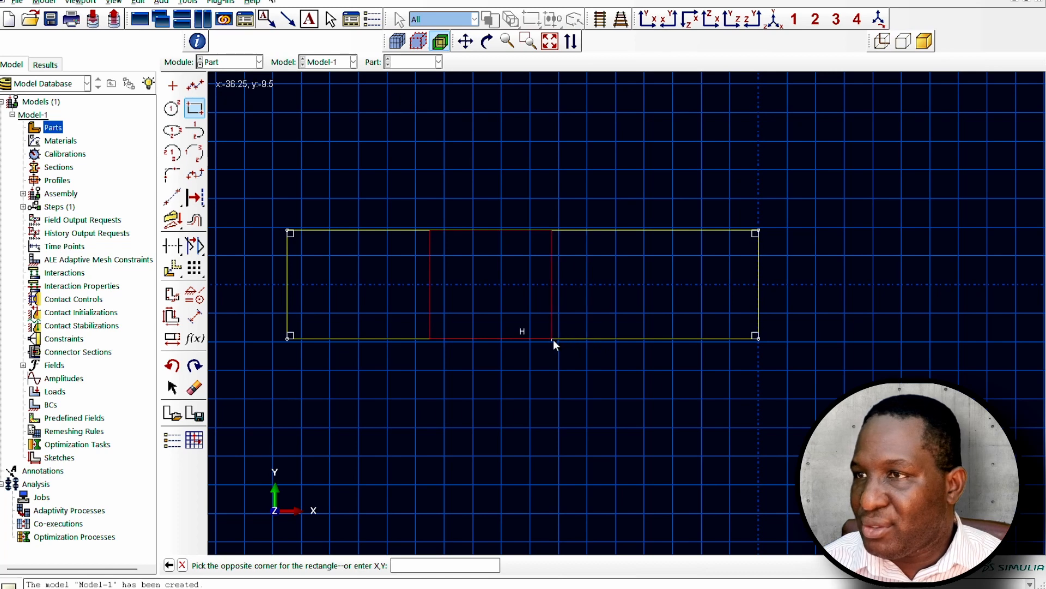
{"action": "left_click", "coordinate": [758, 338]}
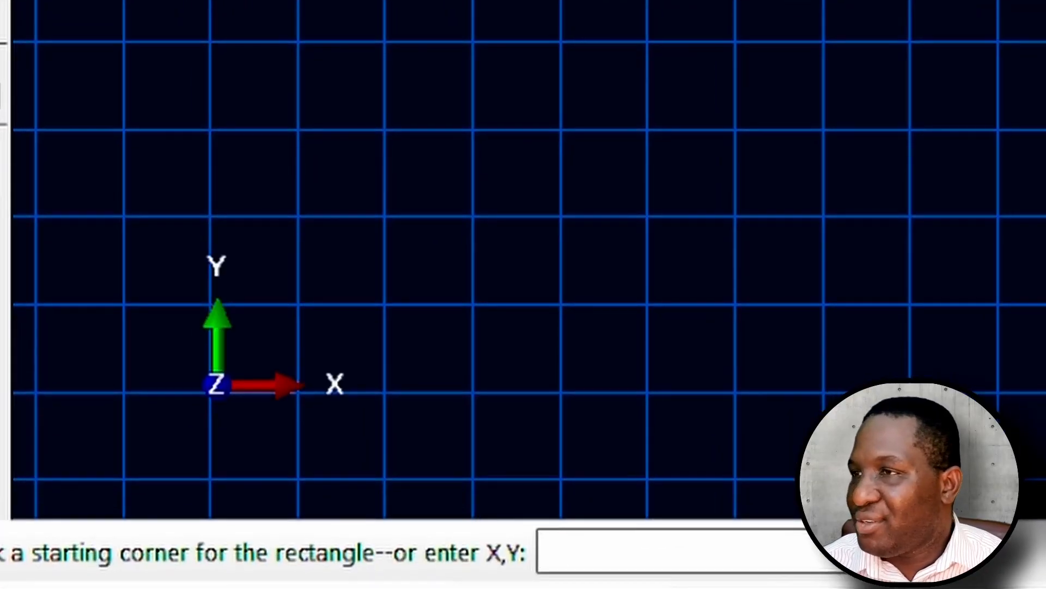
Sketch a third rectangle for the narrow section from (-28.5, 6.5) to (0, -6.5) and end the rectangle command.
{"action": "type", "text": "-28.5,6.5"}
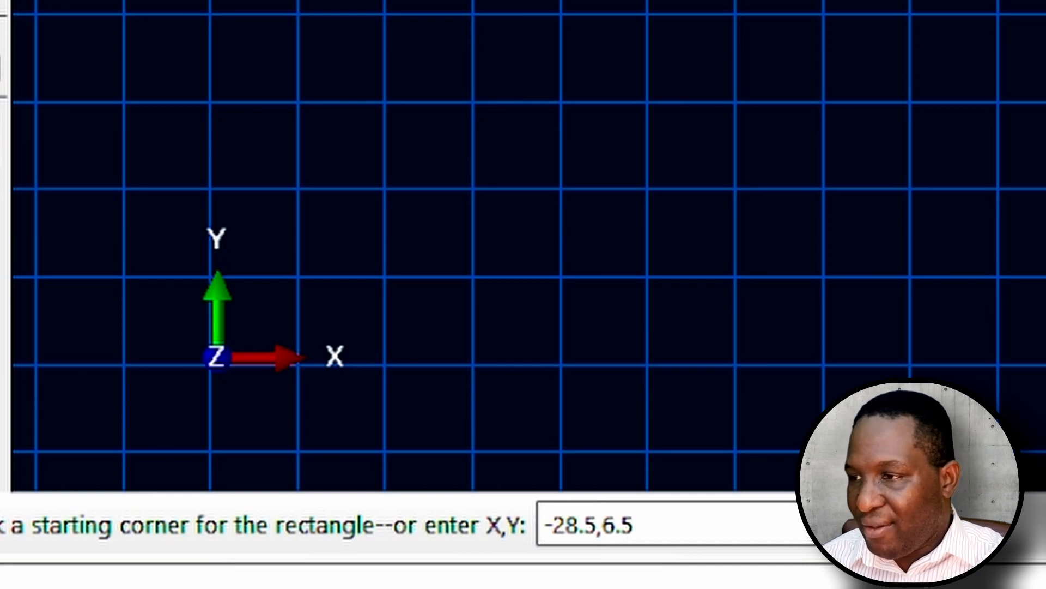
{"action": "key", "text": "Return"}
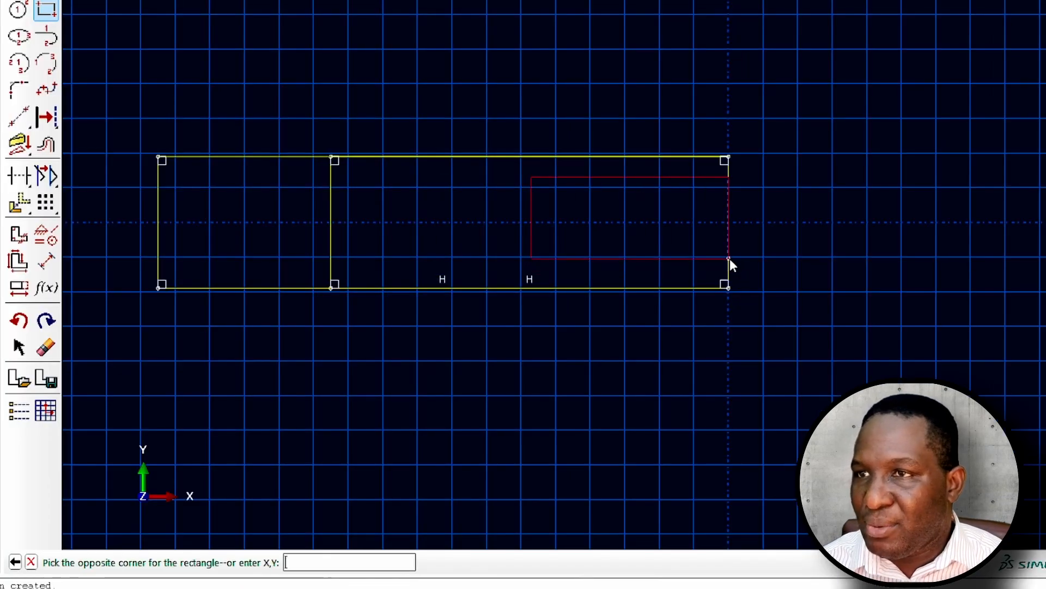
{"action": "type", "text": "0,-6"}
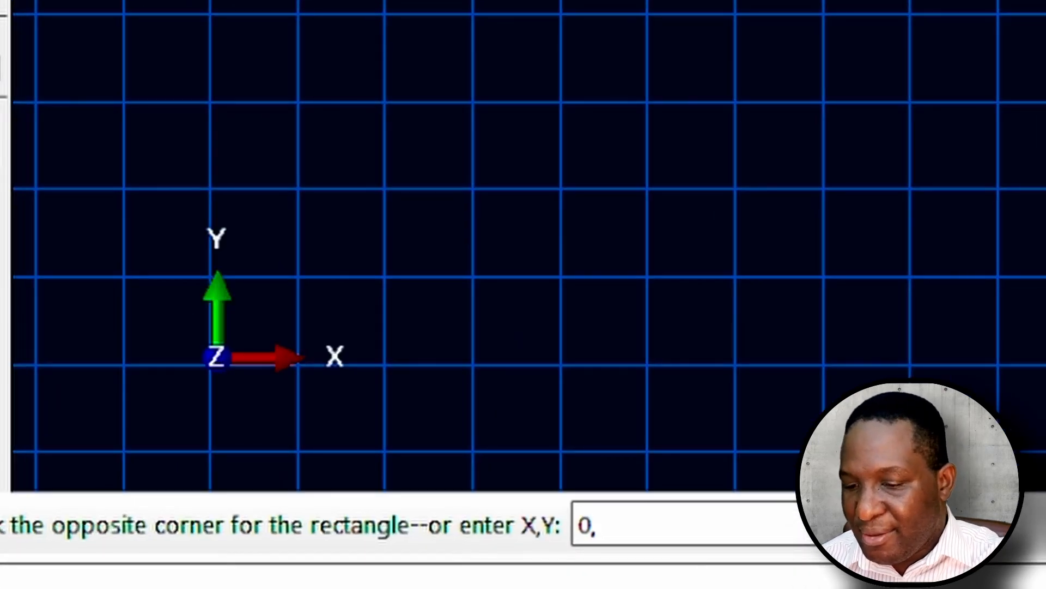
{"action": "type", "text": ".5"}
{"action": "key", "text": "Return"}
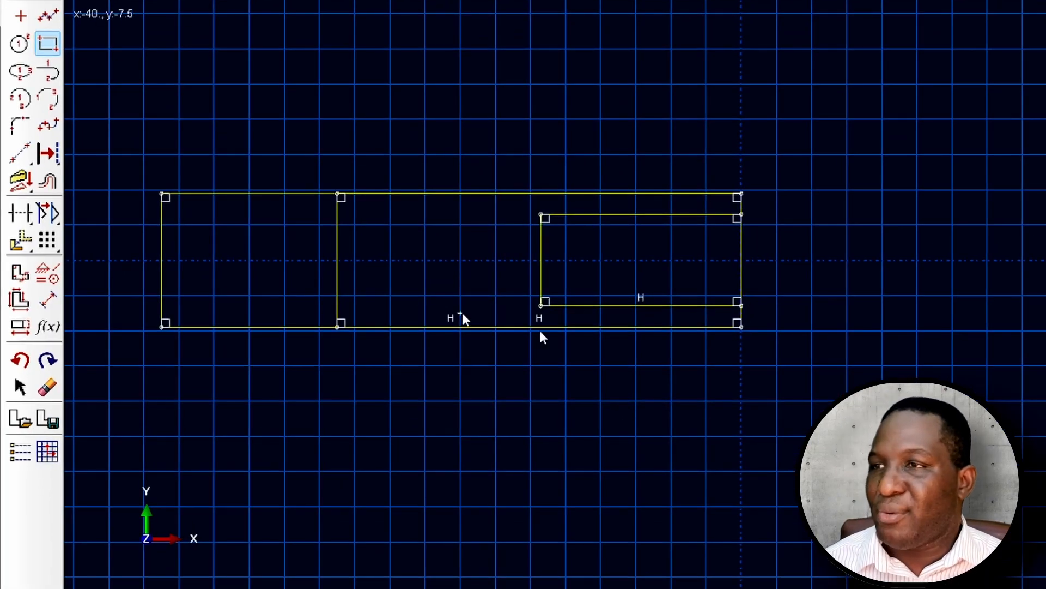
{"action": "right_click", "coordinate": [686, 430]}
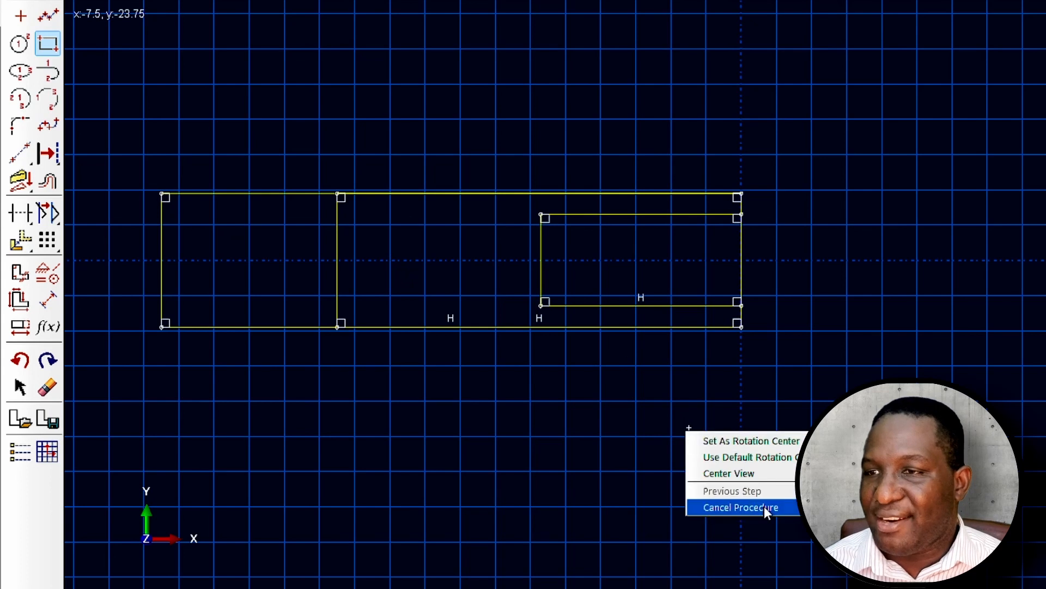
{"action": "left_click", "coordinate": [764, 504]}
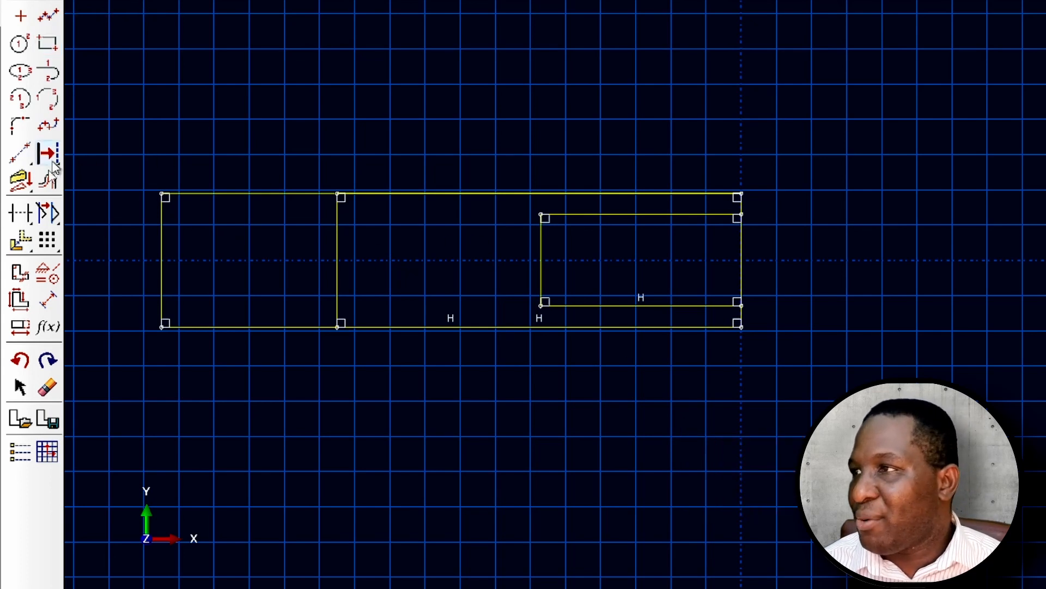
Trim the vertical lines at x = -57.5, -28.5 and 0 and the outer horizontal lines between x = -57.5 and 0.
{"action": "left_click", "coordinate": [21, 216]}
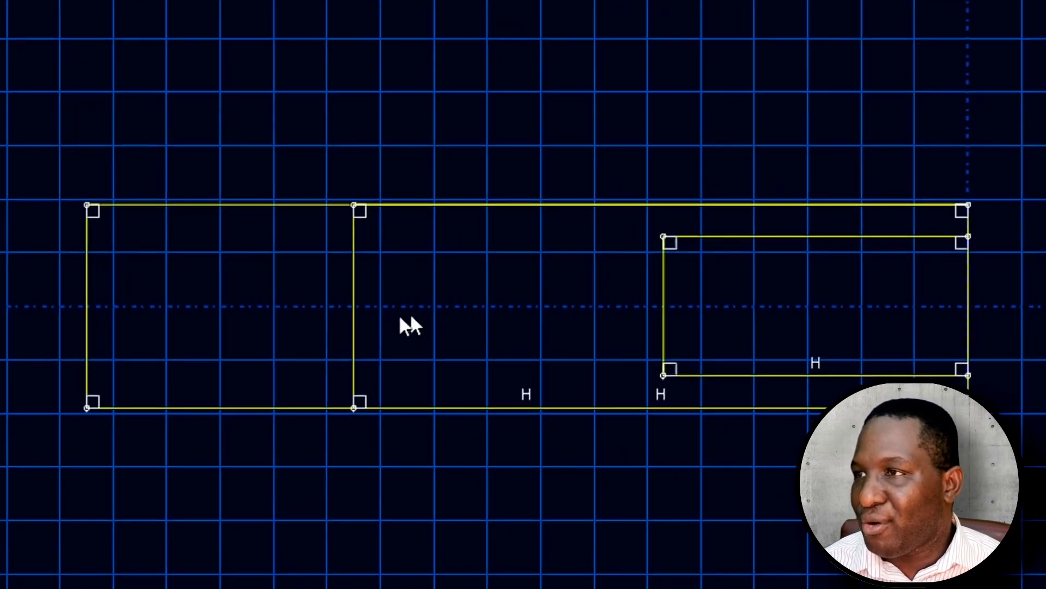
{"action": "left_click", "coordinate": [338, 270]}
{"action": "left_click", "coordinate": [664, 308]}
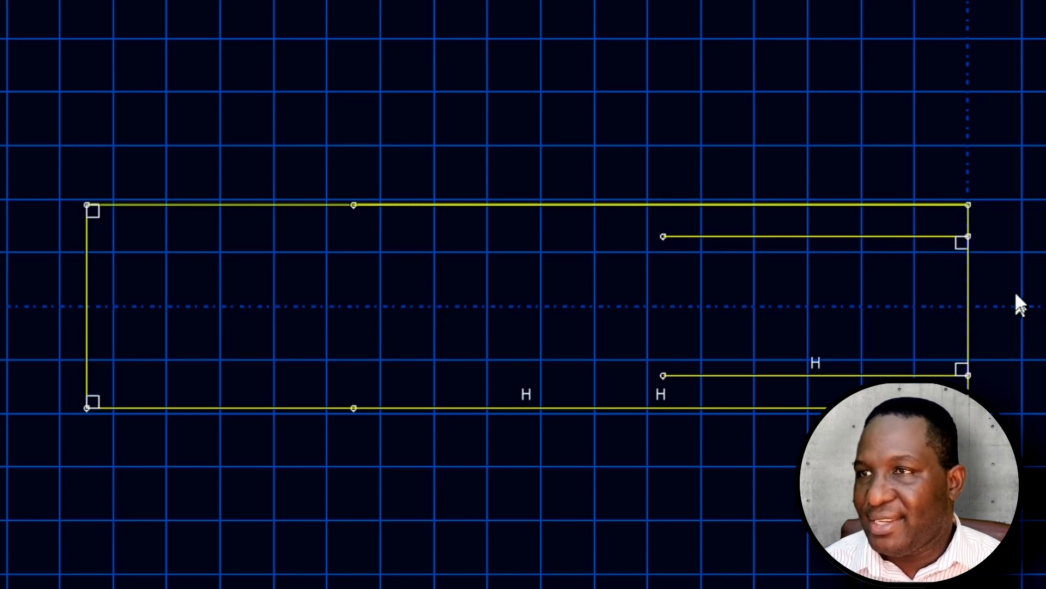
{"action": "left_click", "coordinate": [856, 205]}
{"action": "left_click", "coordinate": [761, 408]}
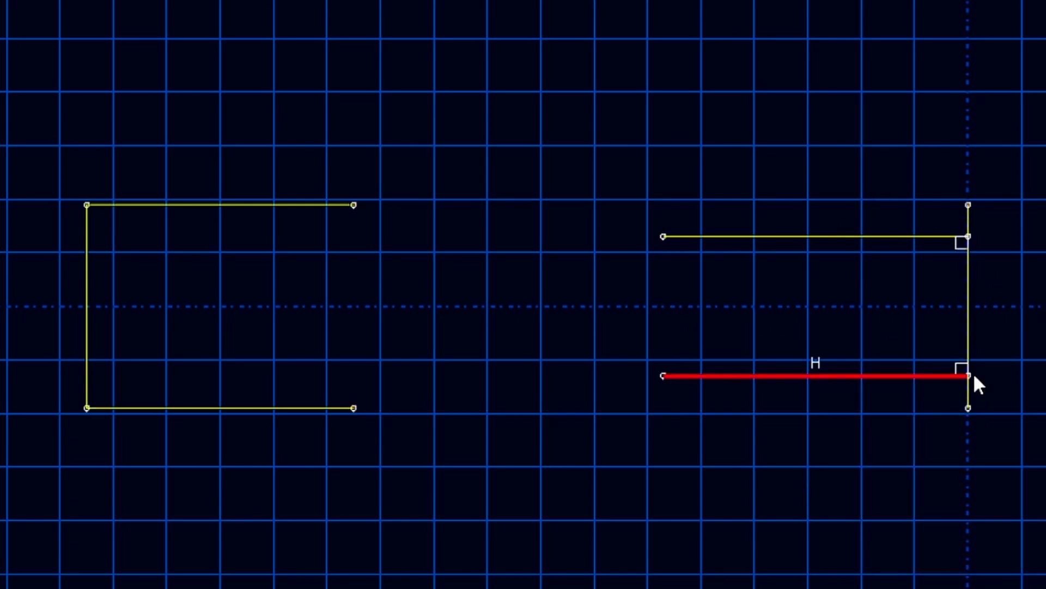
{"action": "left_click", "coordinate": [969, 343]}
{"action": "left_click", "coordinate": [974, 214]}
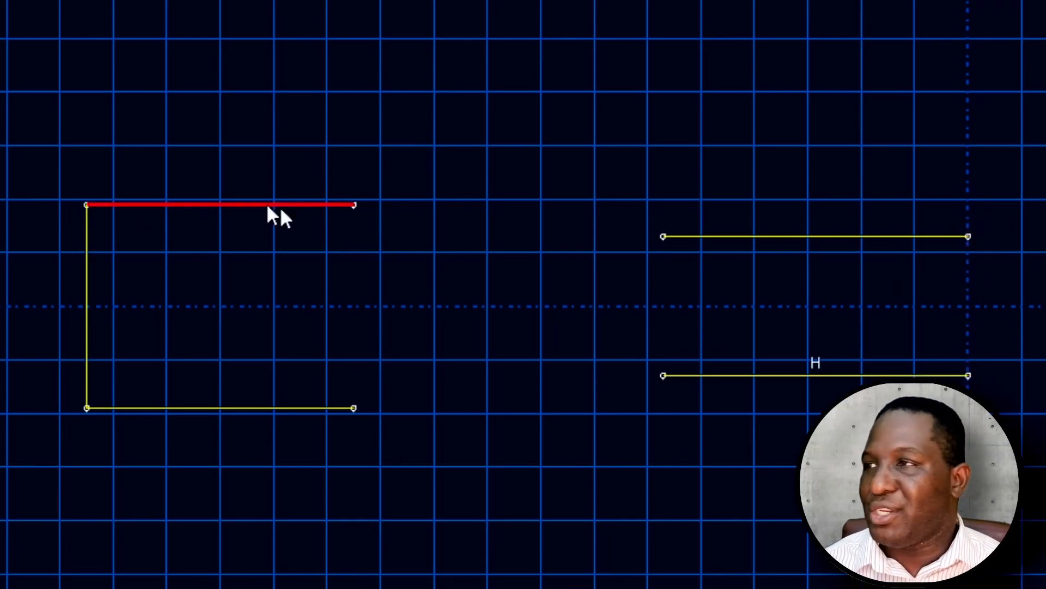
Extend both narrow-section edges with horizontal lines from x = -28.5 toward the grip, ending at about x = -40.
{"action": "left_click", "coordinate": [48, 18]}
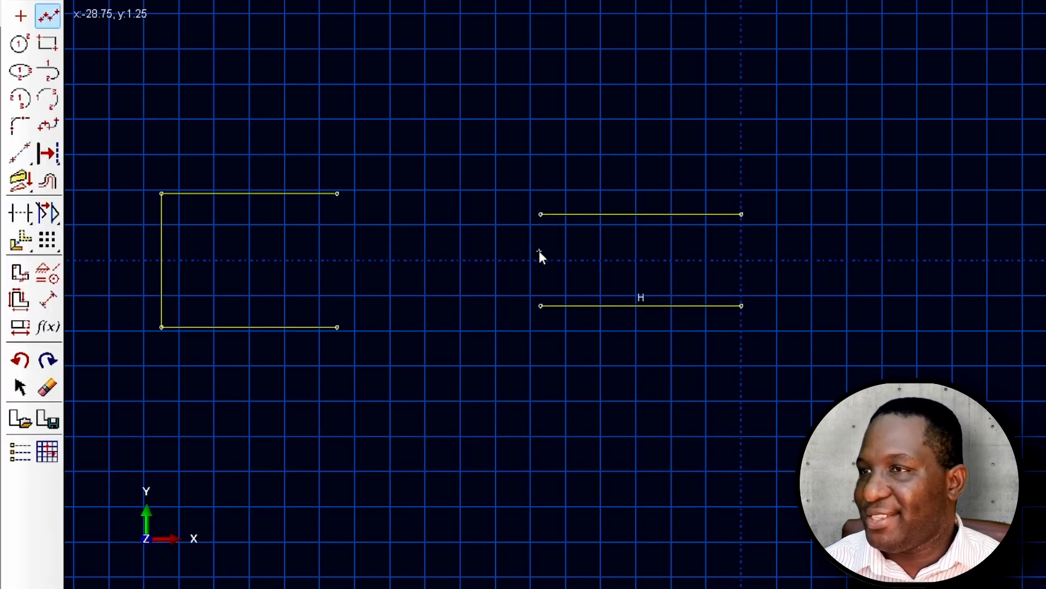
{"action": "left_click", "coordinate": [540, 214]}
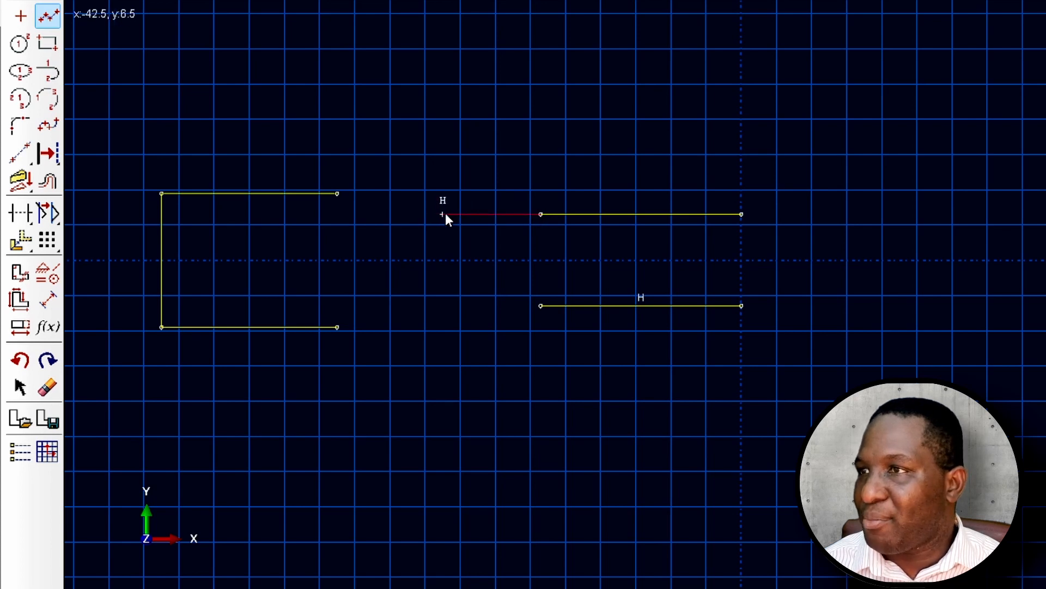
{"action": "left_click", "coordinate": [461, 215]}
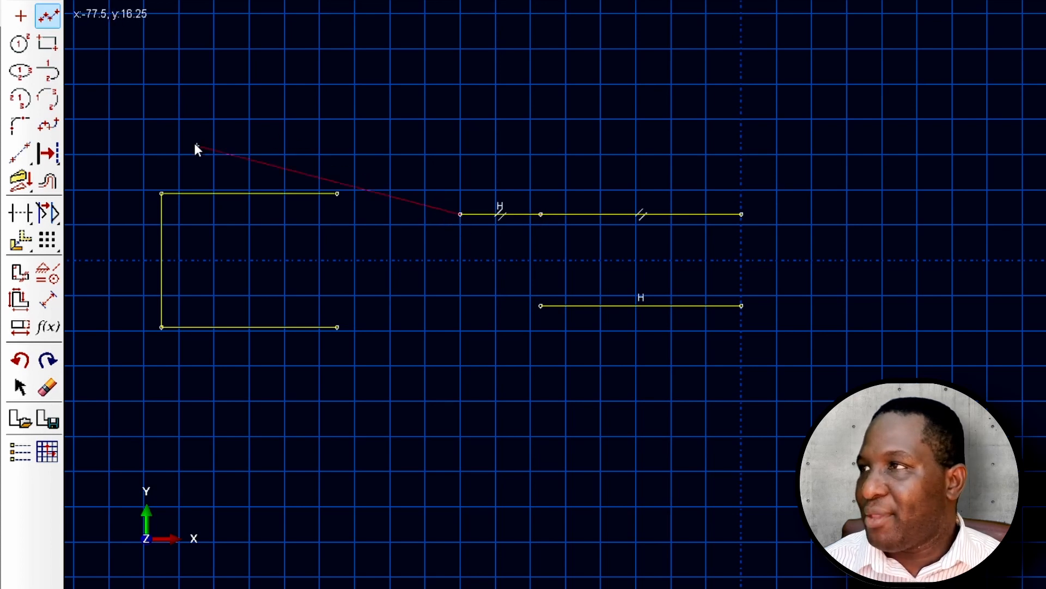
{"action": "left_click", "coordinate": [47, 16]}
{"action": "left_click", "coordinate": [542, 305]}
{"action": "left_click", "coordinate": [461, 305]}
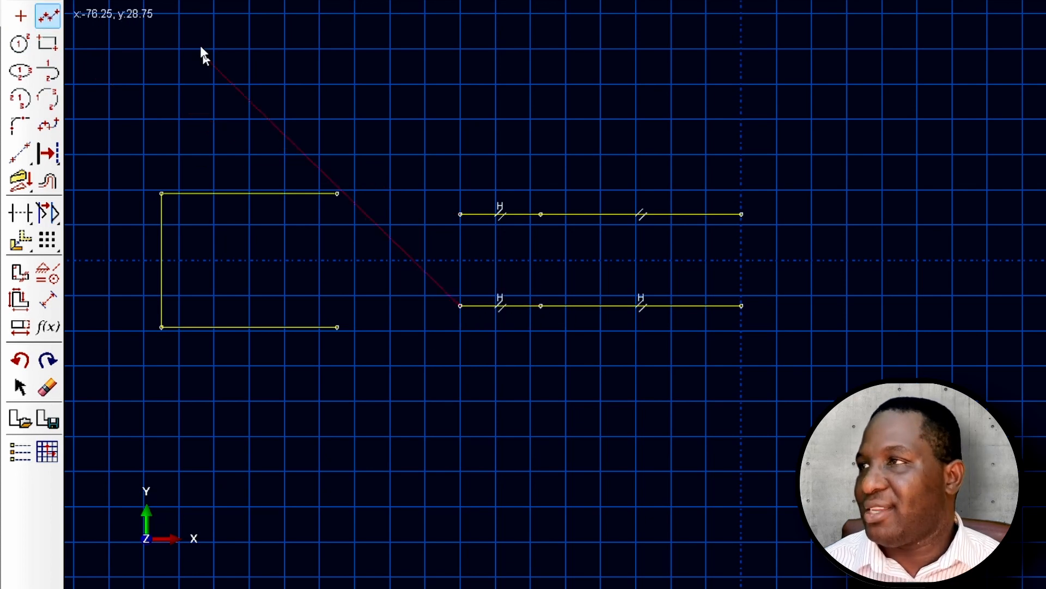
{"action": "left_click", "coordinate": [55, 8]}
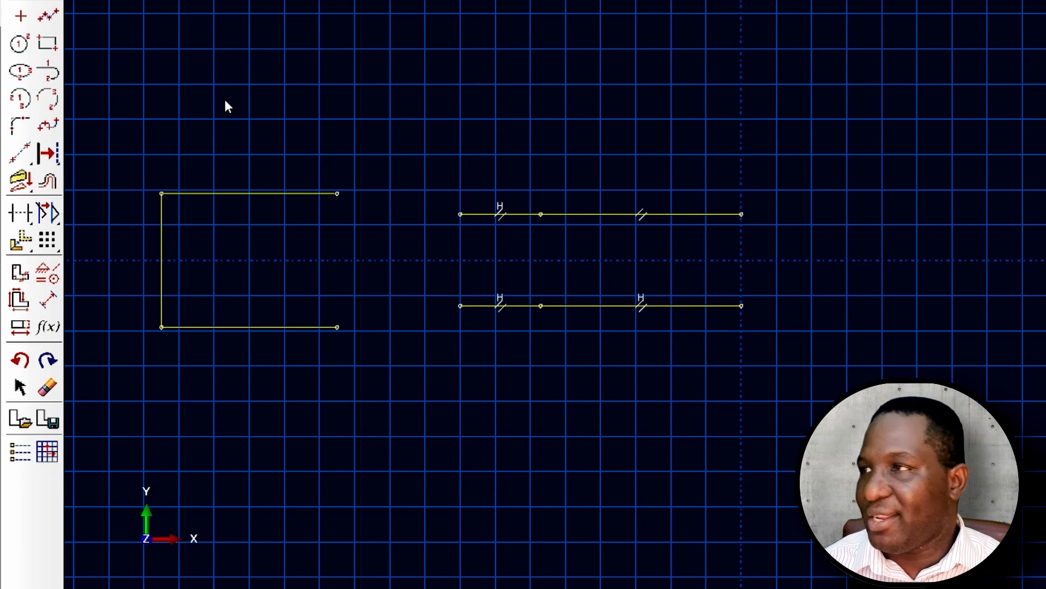
Join the ends of both narrow-section edges to the grip corners at (-57.5, 9.5) and (-57.5, -9.5) with tangent arcs.
{"action": "left_click", "coordinate": [55, 76]}
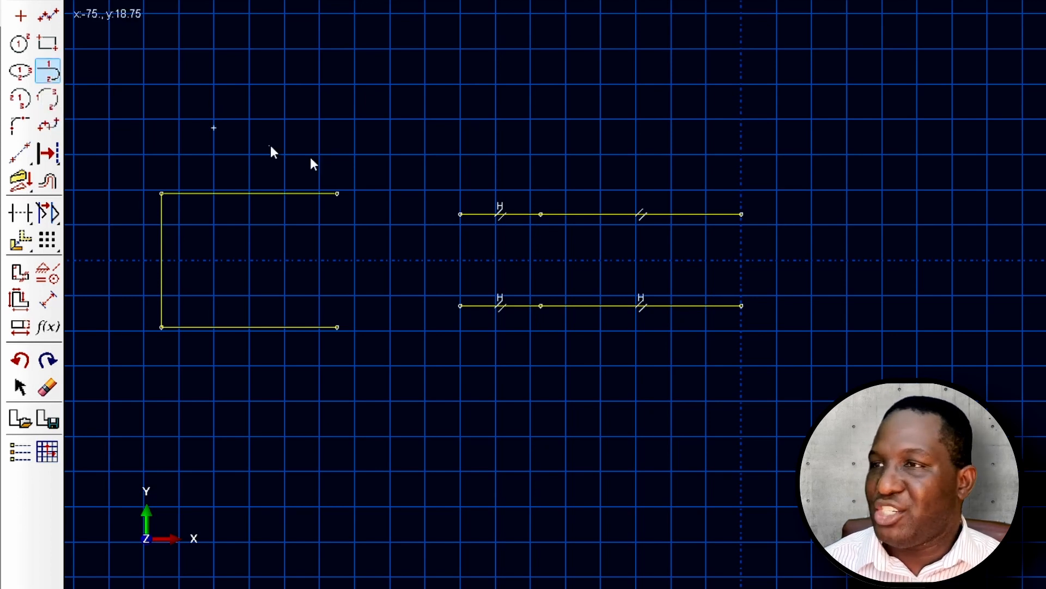
{"action": "left_click", "coordinate": [460, 215]}
{"action": "left_click", "coordinate": [338, 194]}
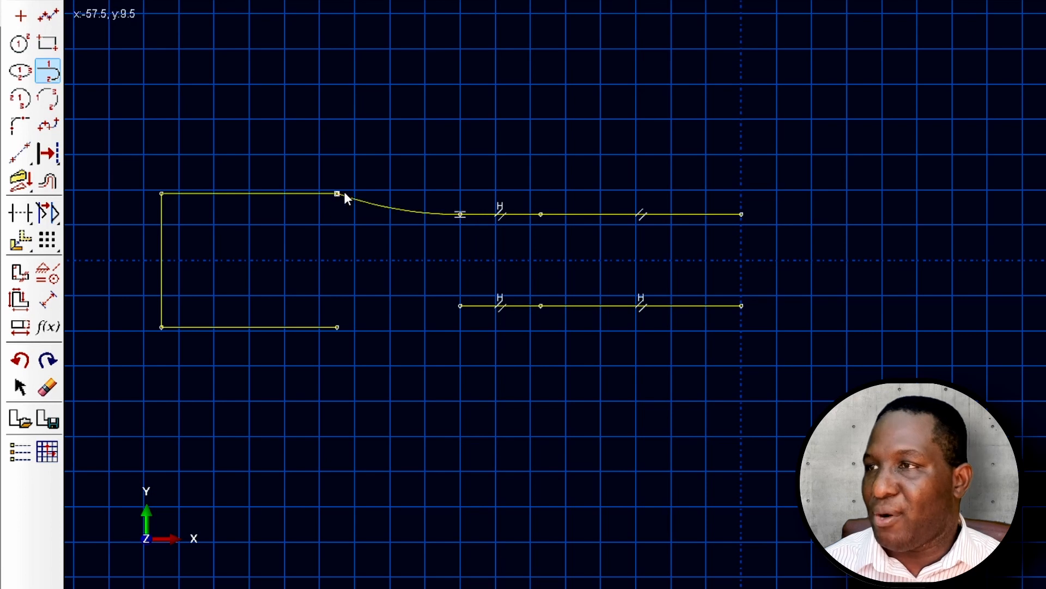
{"action": "left_click", "coordinate": [461, 306]}
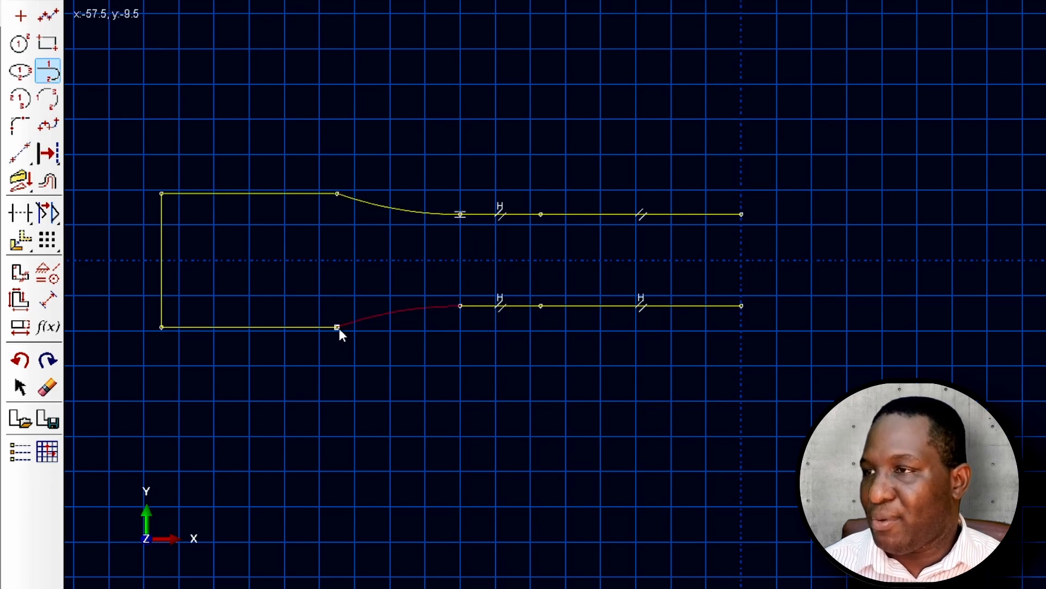
{"action": "left_click", "coordinate": [337, 327]}
{"action": "right_click", "coordinate": [329, 259]}
{"action": "left_click", "coordinate": [387, 335]}
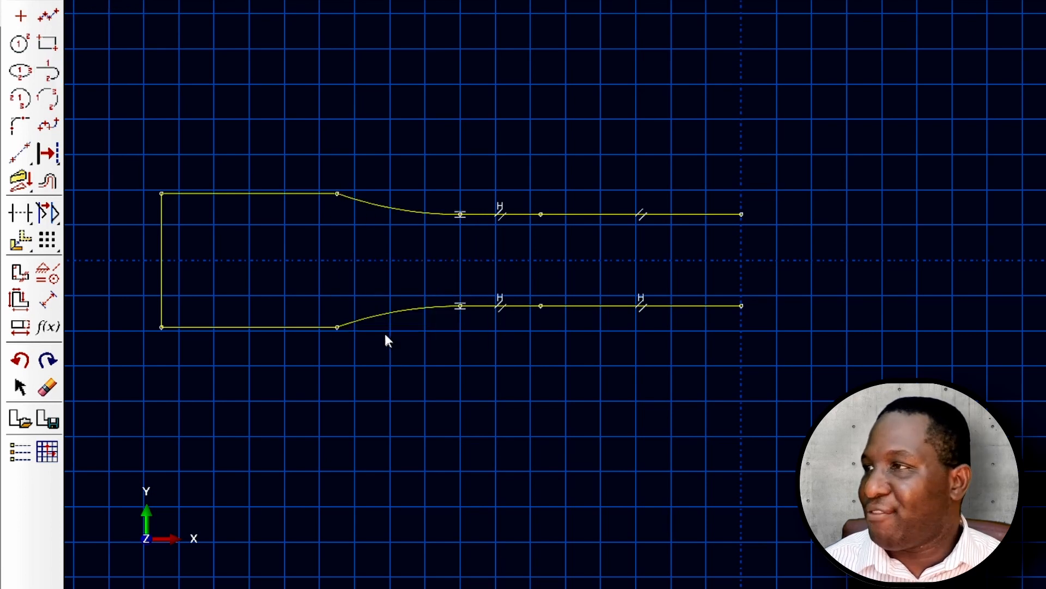
Add a vertical construction line through the sketch origin.
{"action": "left_click", "coordinate": [20, 153]}
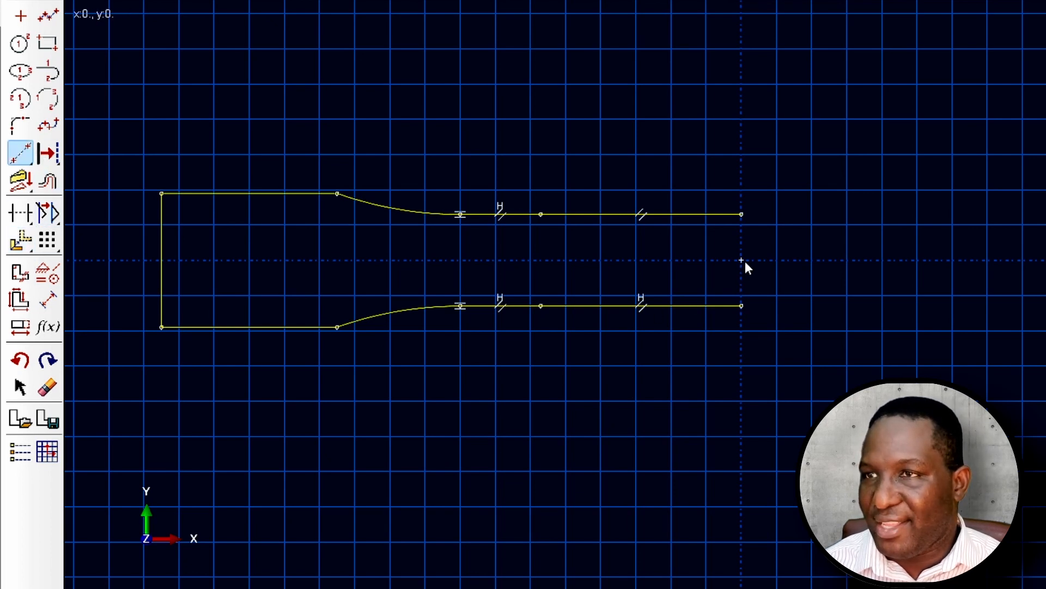
{"action": "right_click", "coordinate": [785, 137]}
{"action": "left_click", "coordinate": [834, 212]}
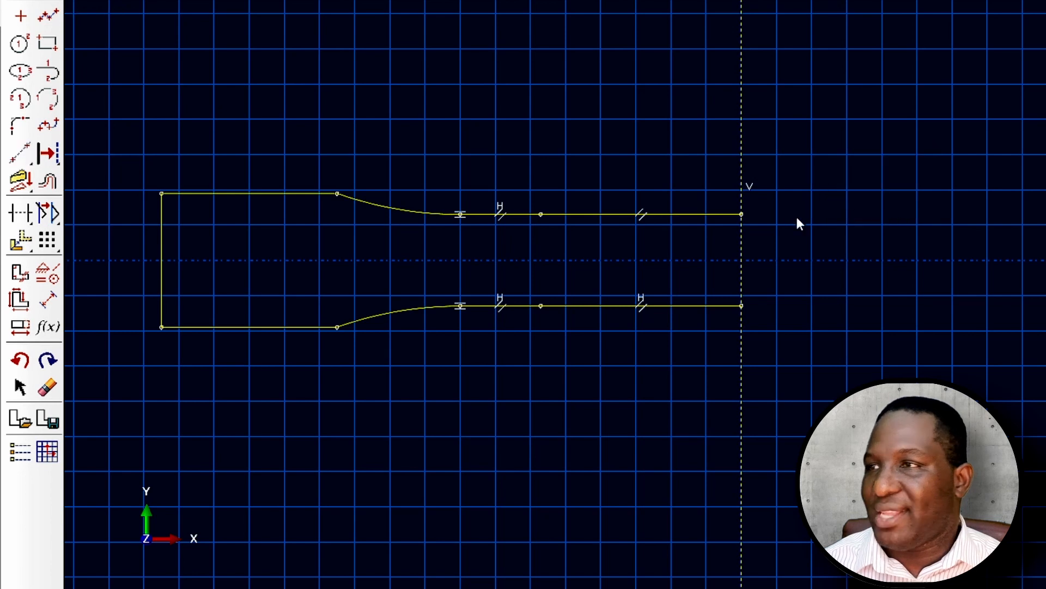
Mirror a copy of the half profile about the vertical construction line to complete the specimen outline.
{"action": "left_click_drag", "start_coordinate": [20, 240], "coordinate": [135, 248]}
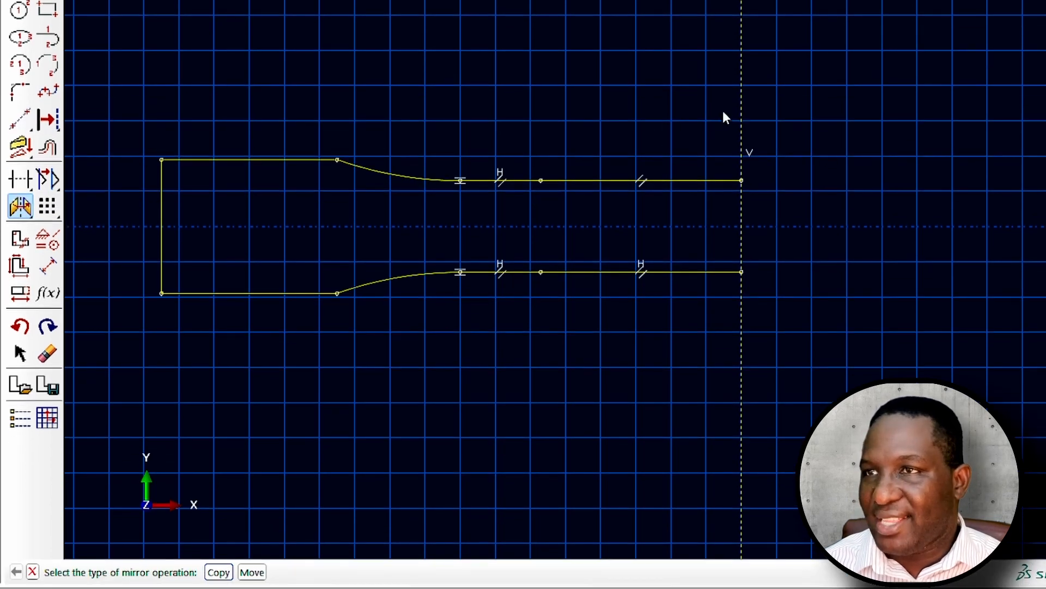
{"action": "left_click", "coordinate": [218, 572]}
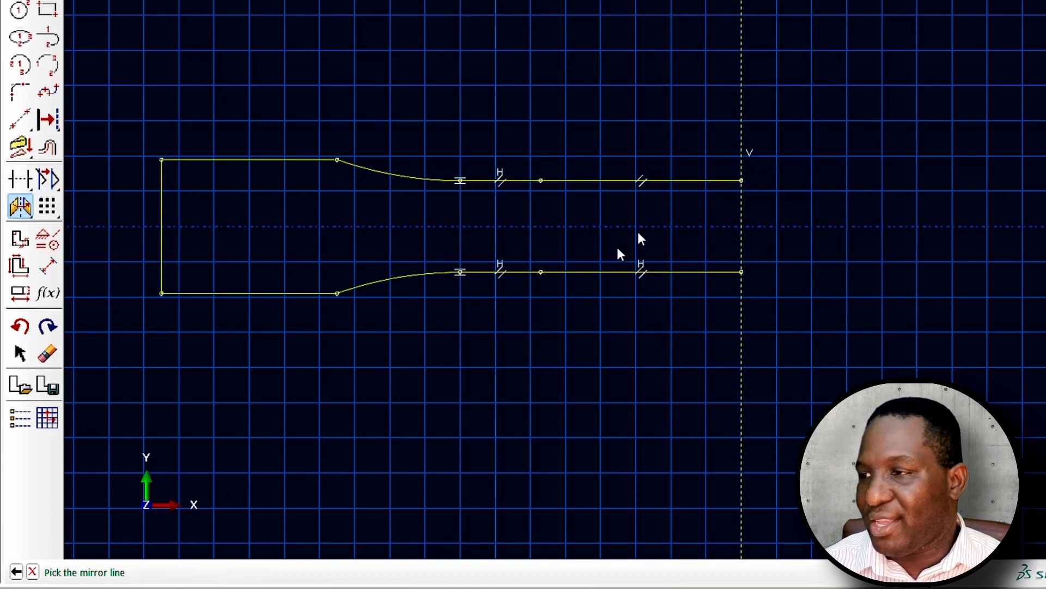
{"action": "left_click", "coordinate": [740, 103]}
{"action": "mouse_move", "coordinate": [125, 111]}
{"action": "left_mouse_down"}
{"action": "mouse_move", "coordinate": [299, 217]}
{"action": "mouse_move", "coordinate": [688, 403]}
{"action": "left_mouse_up"}
{"action": "left_click", "coordinate": [180, 571]}
{"action": "scroll", "coordinate": [466, 430], "scroll_direction": "down", "scroll_amount": 5}
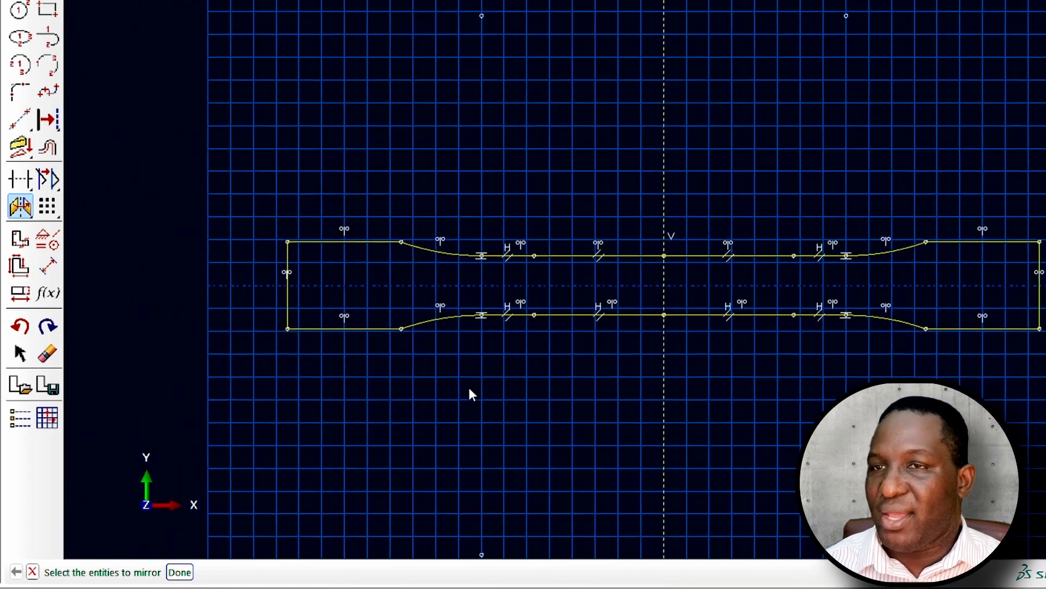
{"action": "right_click", "coordinate": [763, 381]}
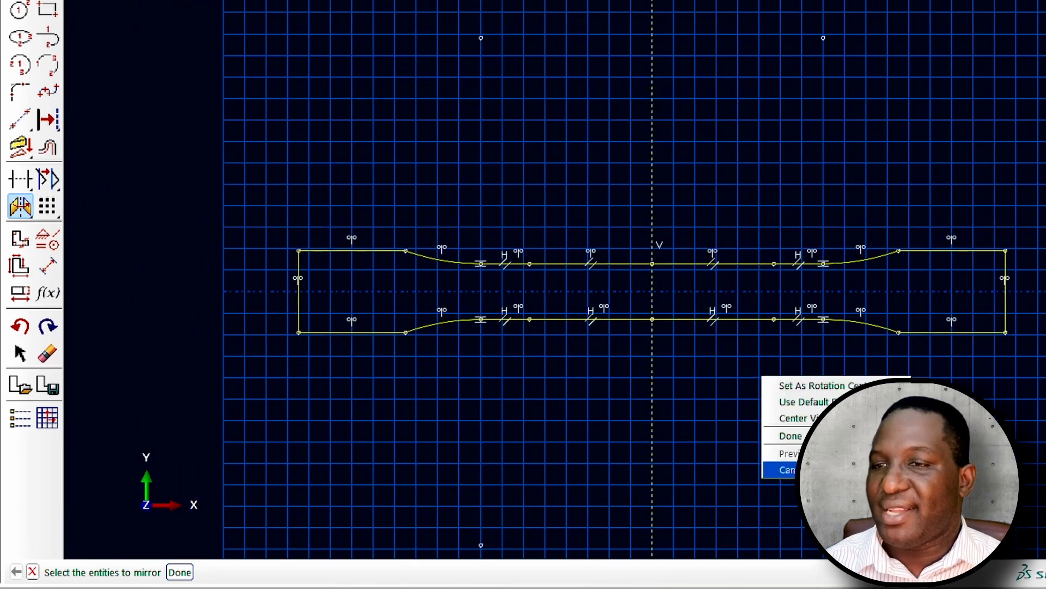
{"action": "left_click", "coordinate": [785, 467]}
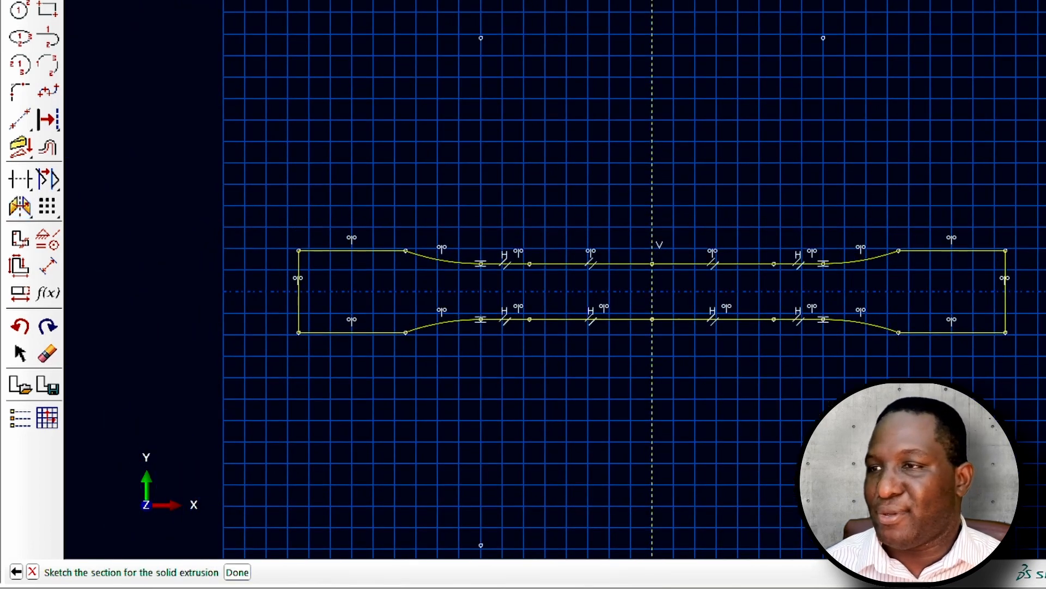
Finish the section sketch and extrude it as a blind solid with a depth of 4.
{"action": "left_click", "coordinate": [235, 572]}
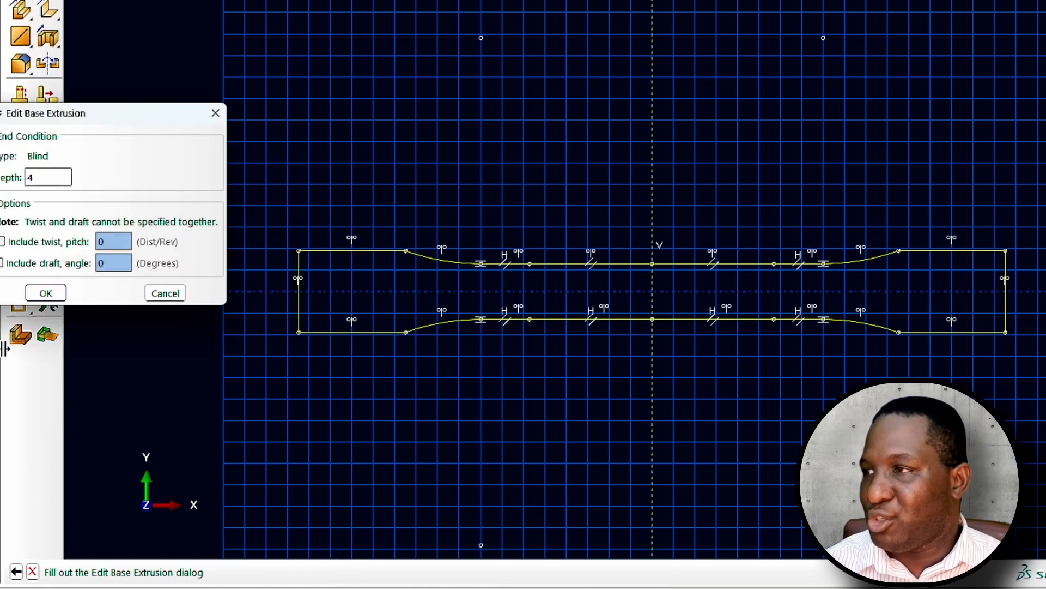
{"action": "left_click", "coordinate": [48, 294]}
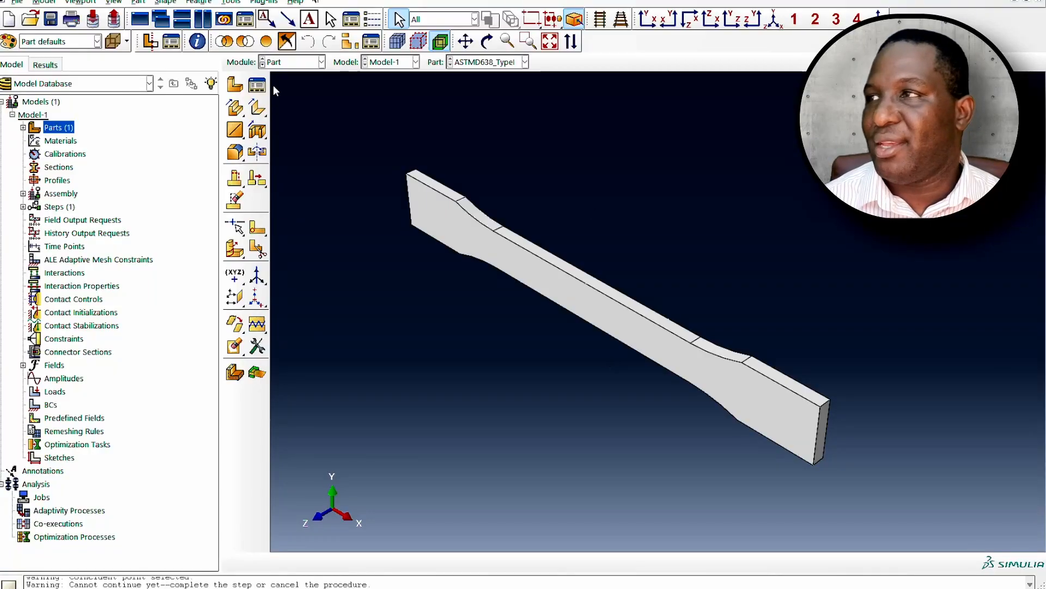
Start a face partition sketch on the specimen's wide front face, with the left grip's end edge vertical and on the right.
{"action": "left_click", "coordinate": [257, 228]}
{"action": "left_click", "coordinate": [510, 261]}
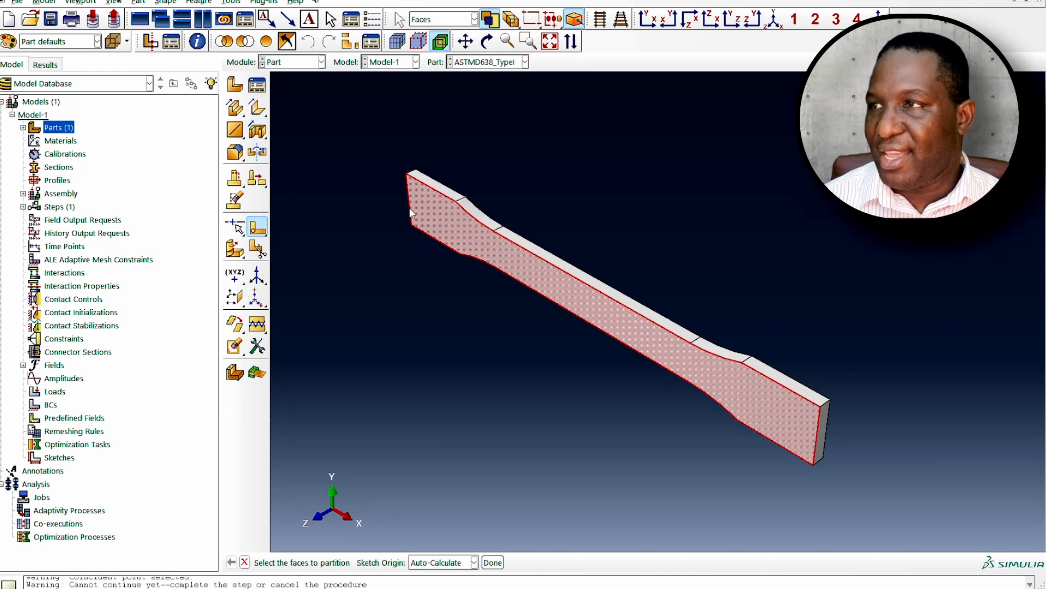
{"action": "left_click", "coordinate": [492, 563]}
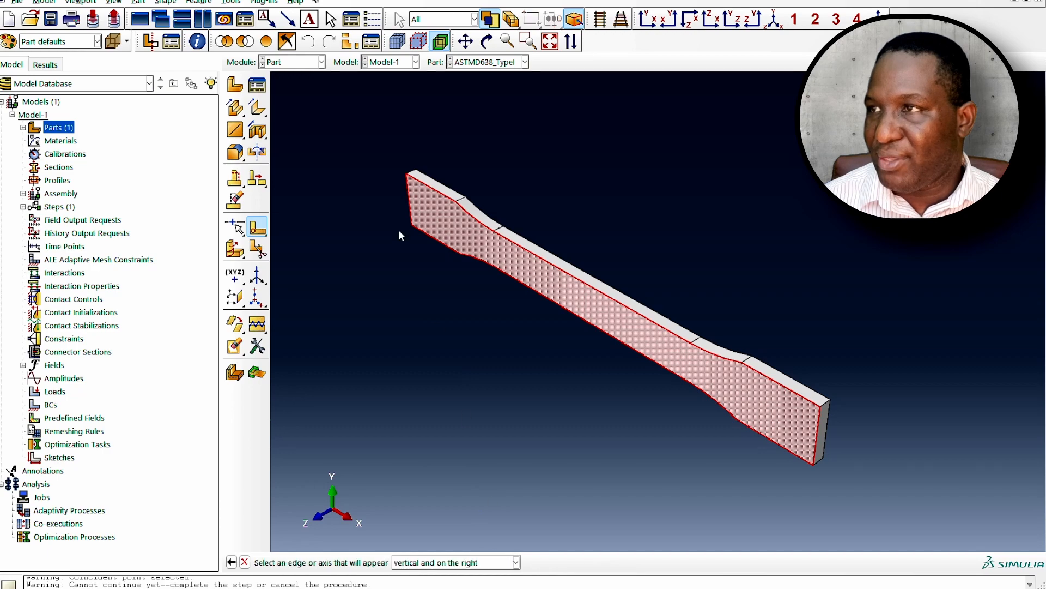
{"action": "left_click", "coordinate": [410, 211]}
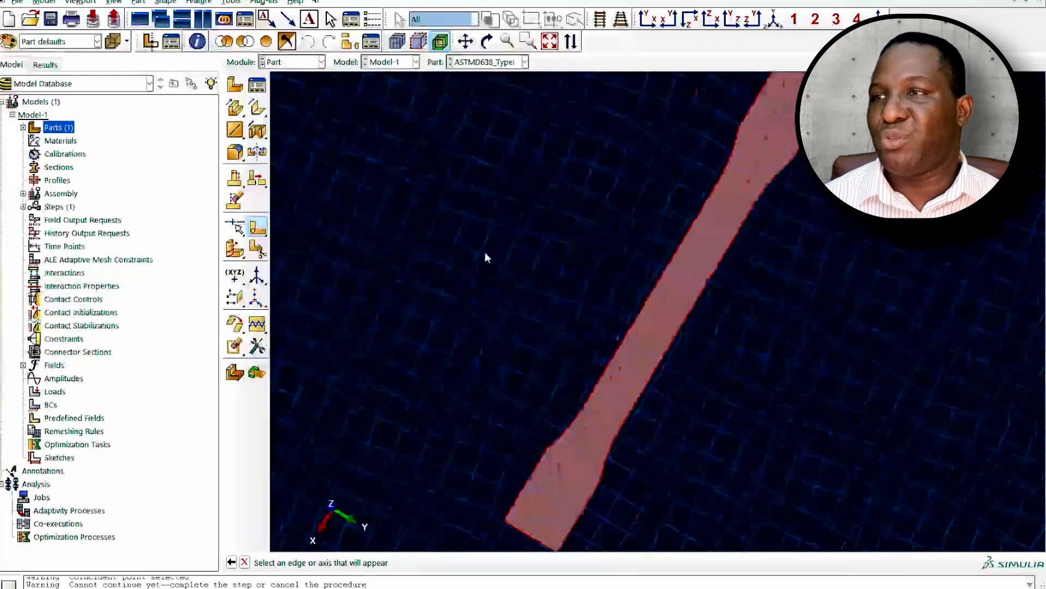
Draw a partition rectangle between diagonally opposite inner corners of the two grips.
{"action": "left_click", "coordinate": [259, 108]}
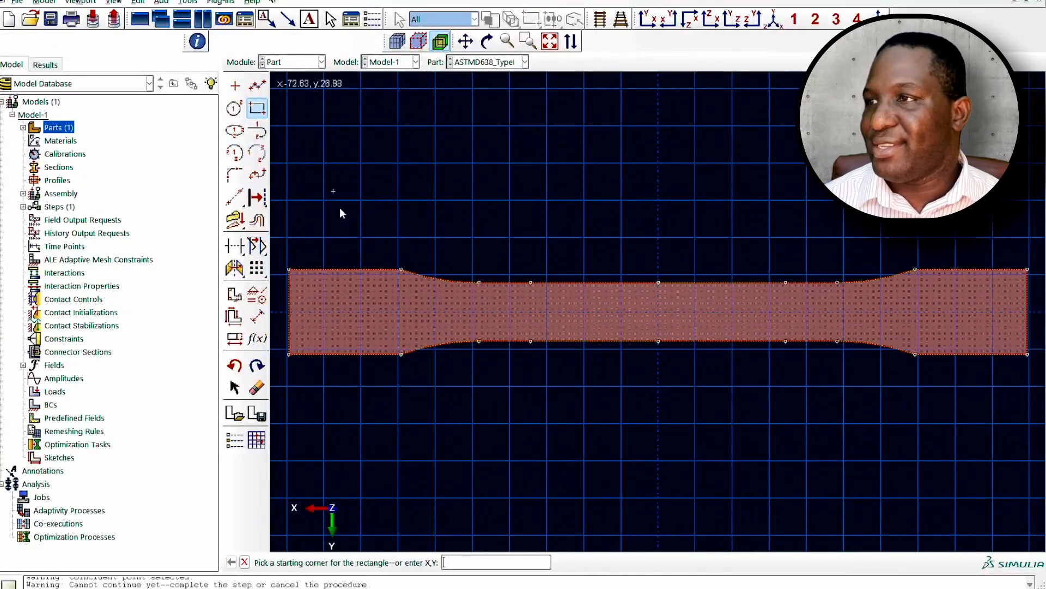
{"action": "left_click", "coordinate": [401, 269]}
{"action": "left_click", "coordinate": [916, 354]}
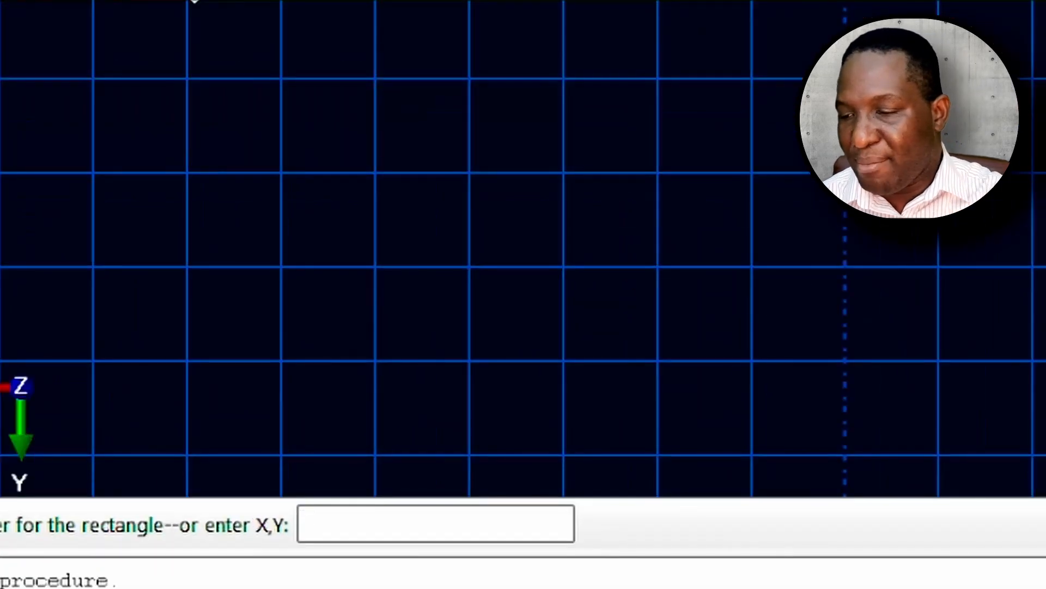
Add a gauge-section rectangle from (-25, 6.5) to (25, -6.5) and complete the face partition.
{"action": "type", "text": "-25"}
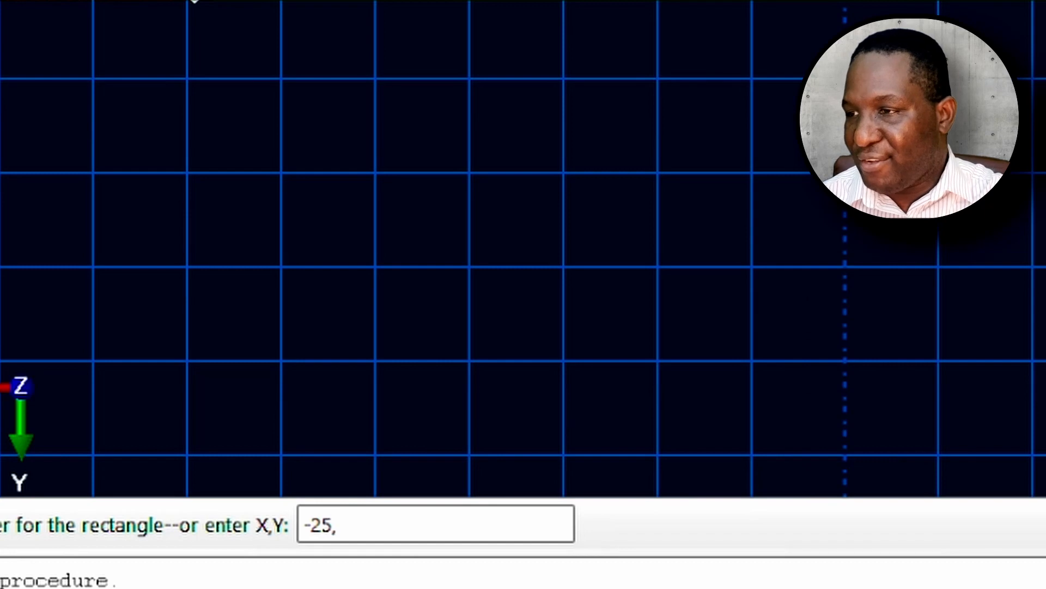
{"action": "type", "text": ",6.5"}
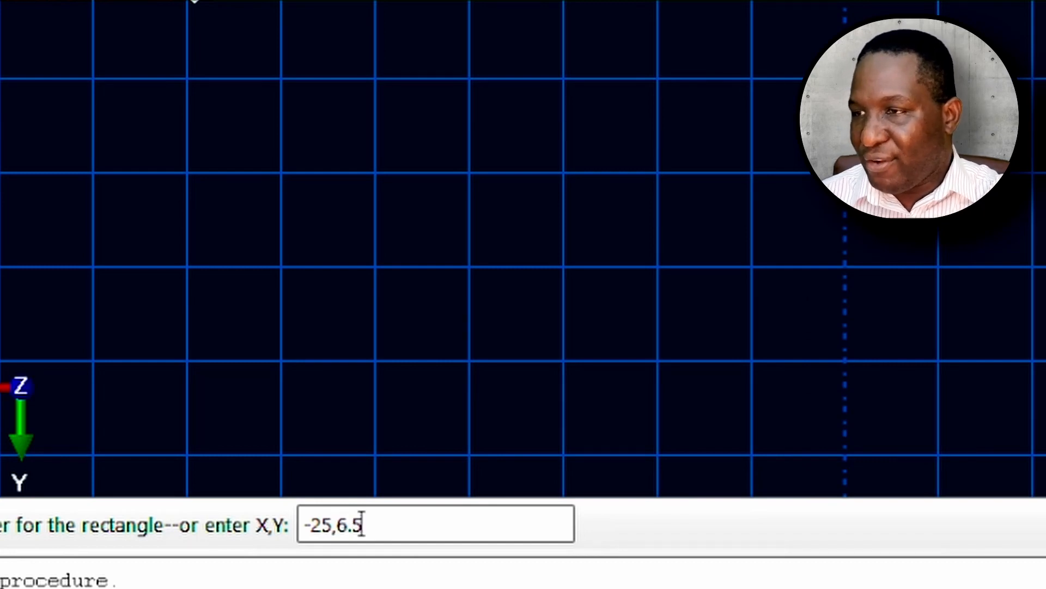
{"action": "key", "text": "Return"}
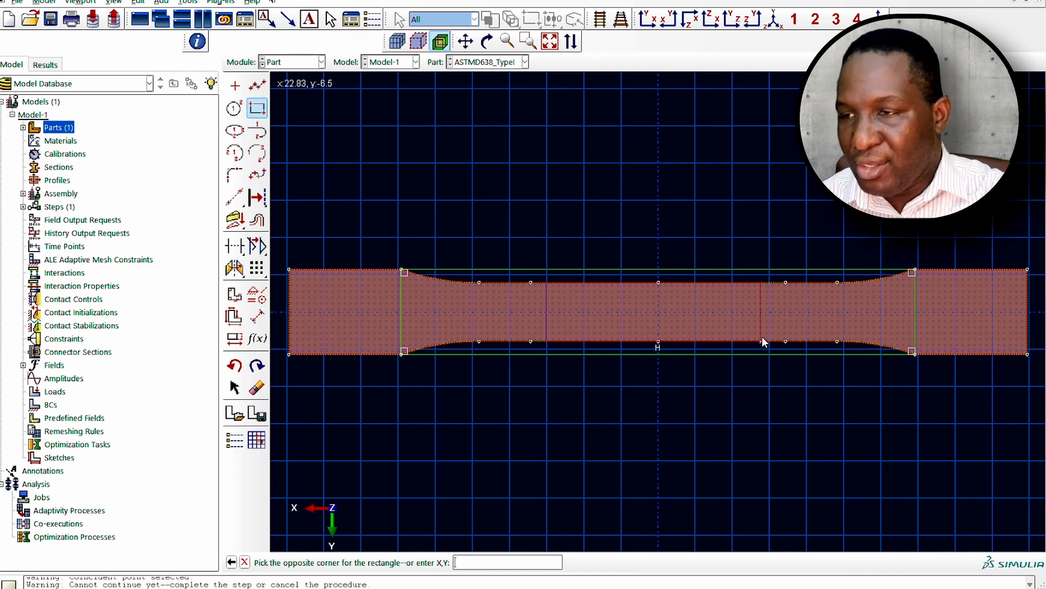
{"action": "left_click", "coordinate": [465, 563]}
{"action": "type", "text": "25,-"}
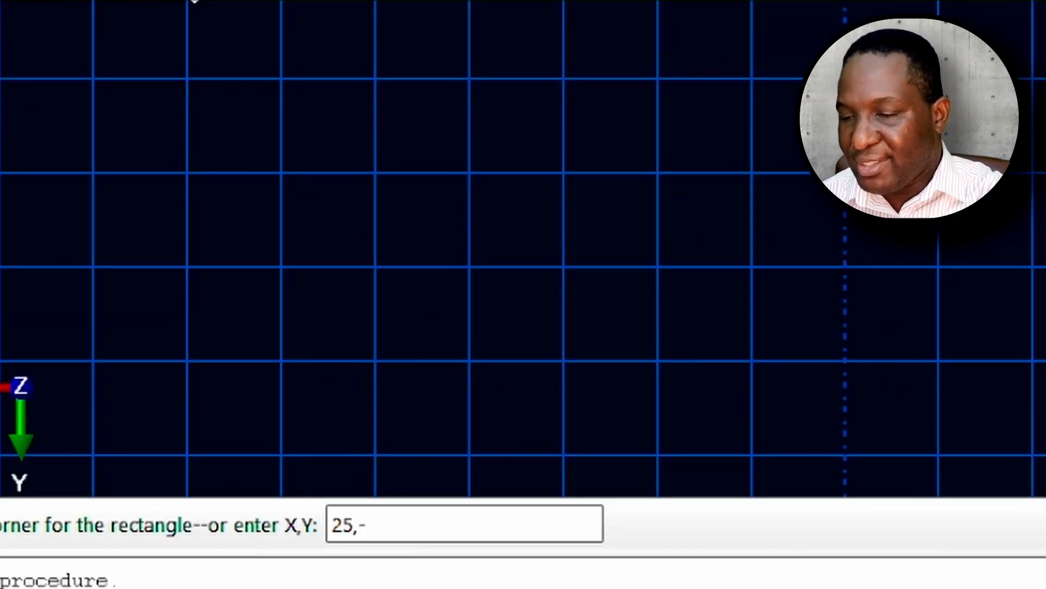
{"action": "type", "text": ".5"}
{"action": "key", "text": "Return"}
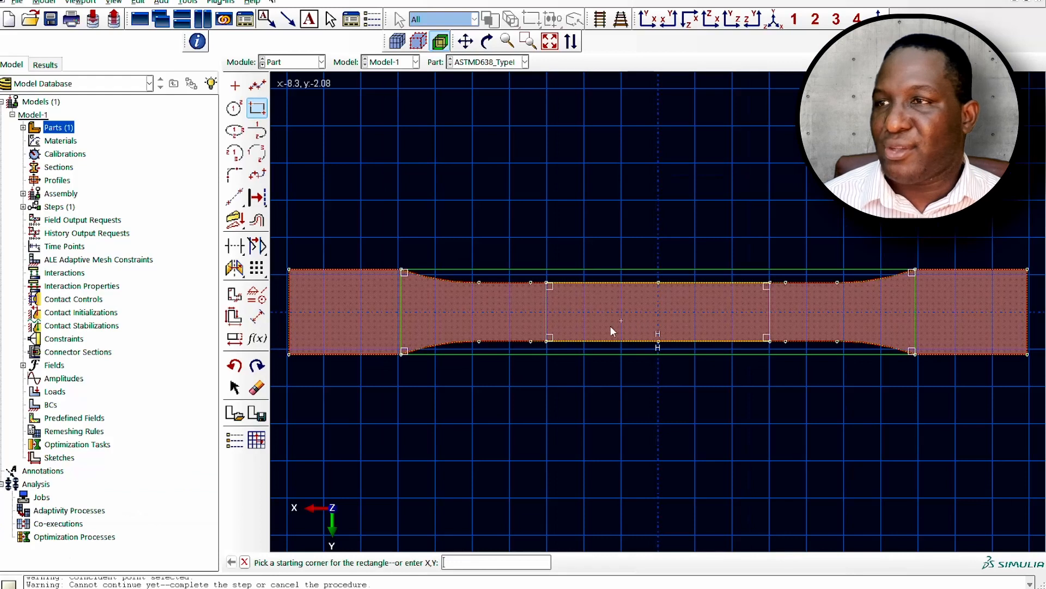
{"action": "right_click", "coordinate": [661, 402]}
{"action": "left_click", "coordinate": [708, 463]}
{"action": "left_click", "coordinate": [359, 562]}
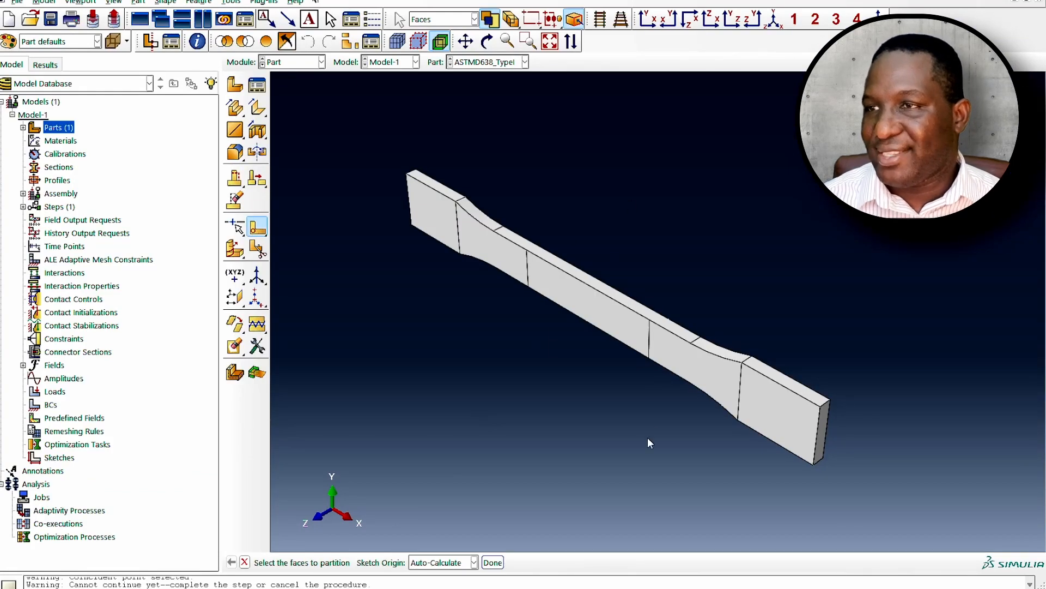
Partition the solid by extruding the left end edge and the four face partition lines along a short edge through the thickness.
{"action": "left_click", "coordinate": [236, 250]}
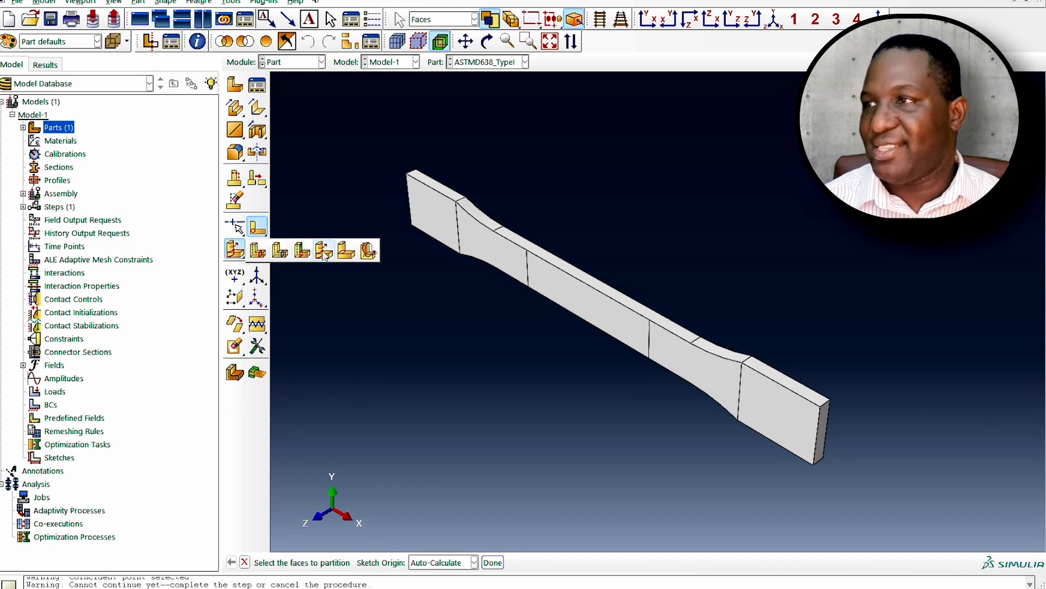
{"action": "left_click", "coordinate": [324, 251]}
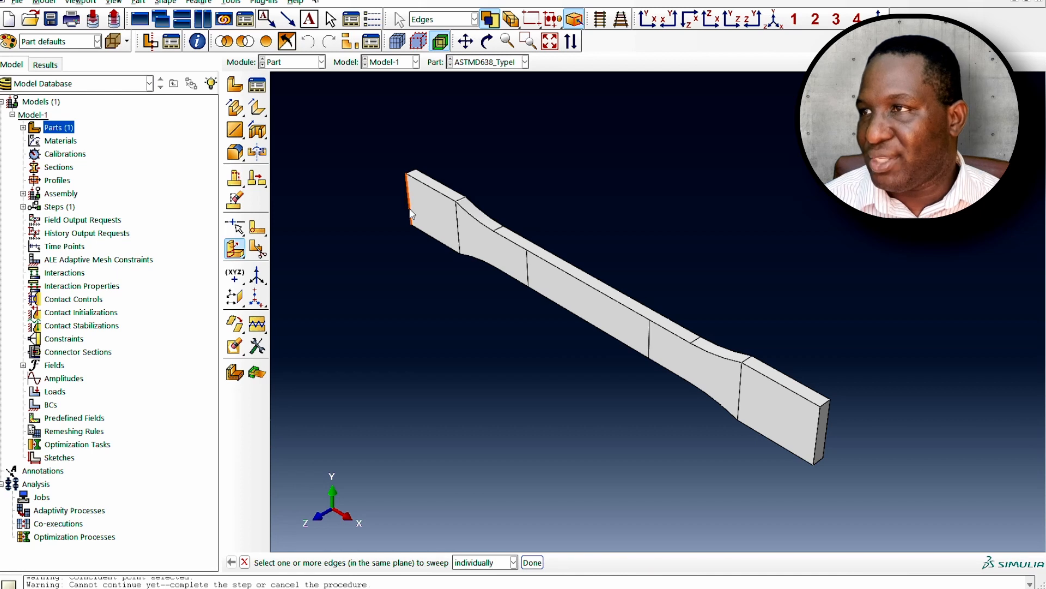
{"action": "left_click", "coordinate": [459, 234]}
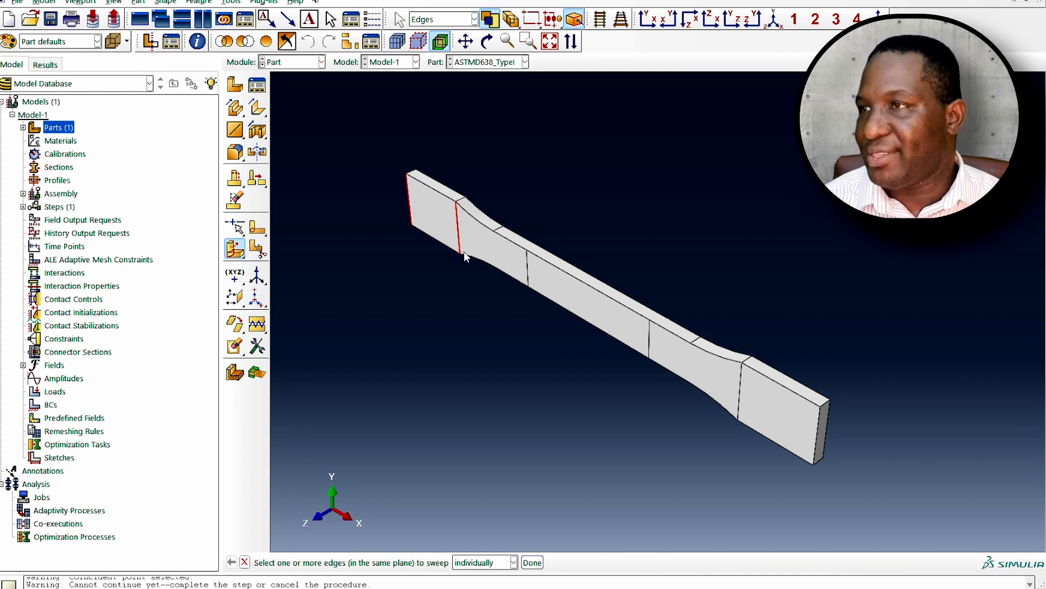
{"action": "left_click", "coordinate": [529, 270]}
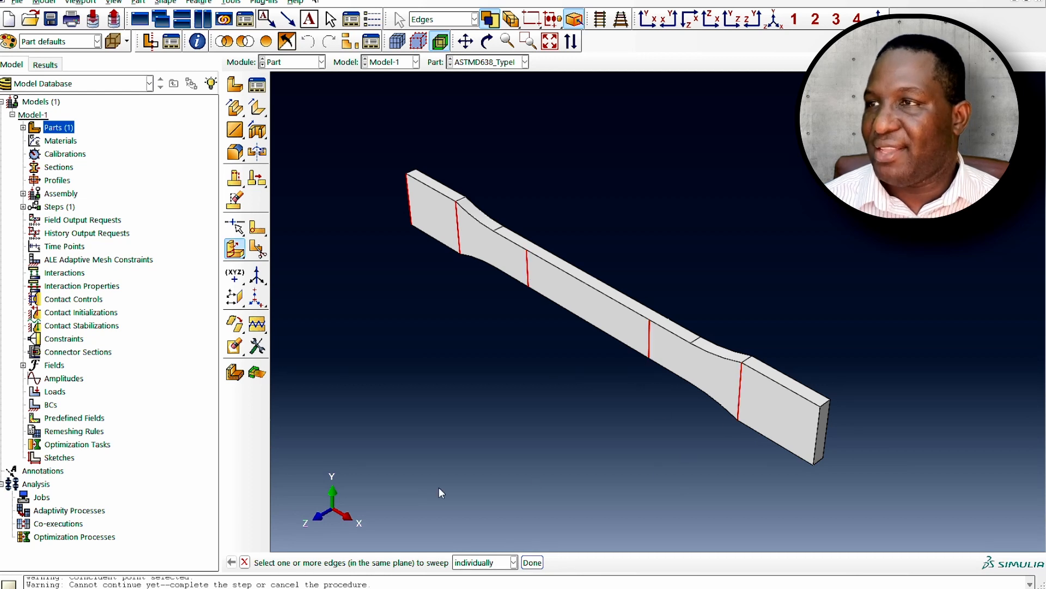
{"action": "left_click", "coordinate": [533, 563]}
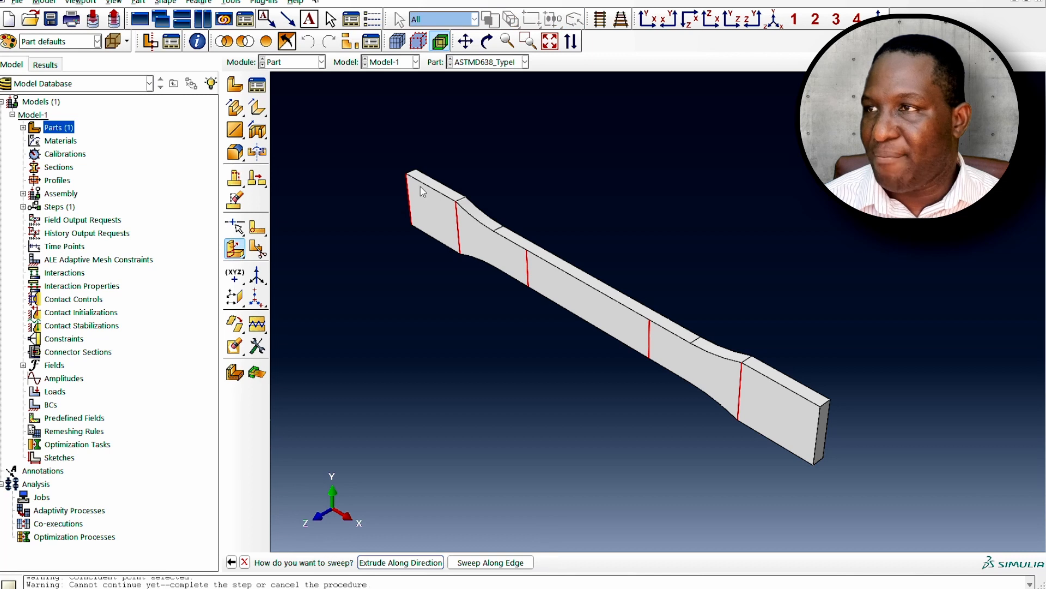
{"action": "left_click", "coordinate": [420, 562]}
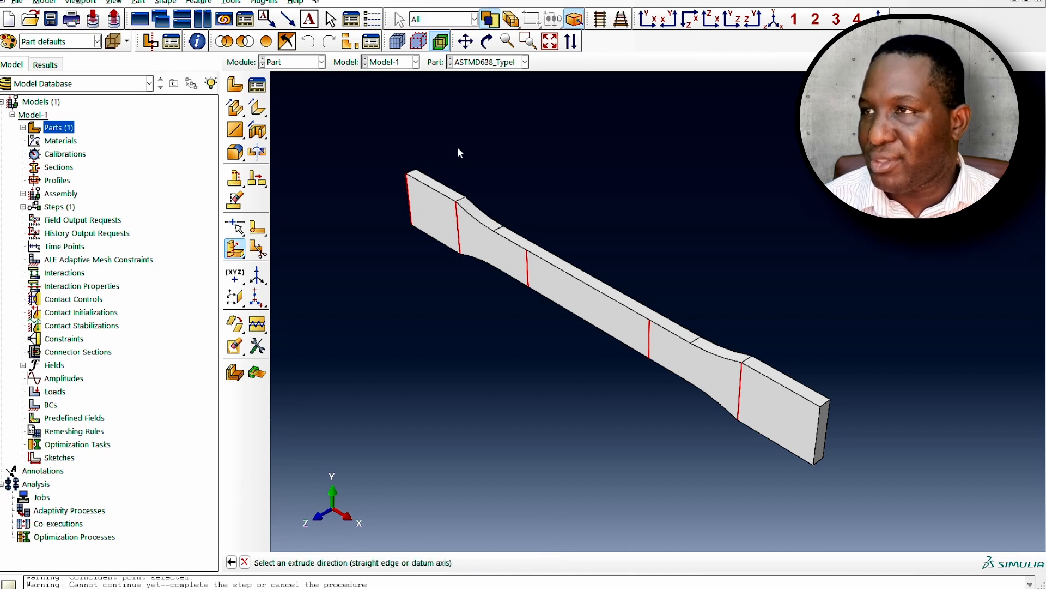
{"action": "left_click", "coordinate": [464, 201]}
{"action": "left_click", "coordinate": [388, 562]}
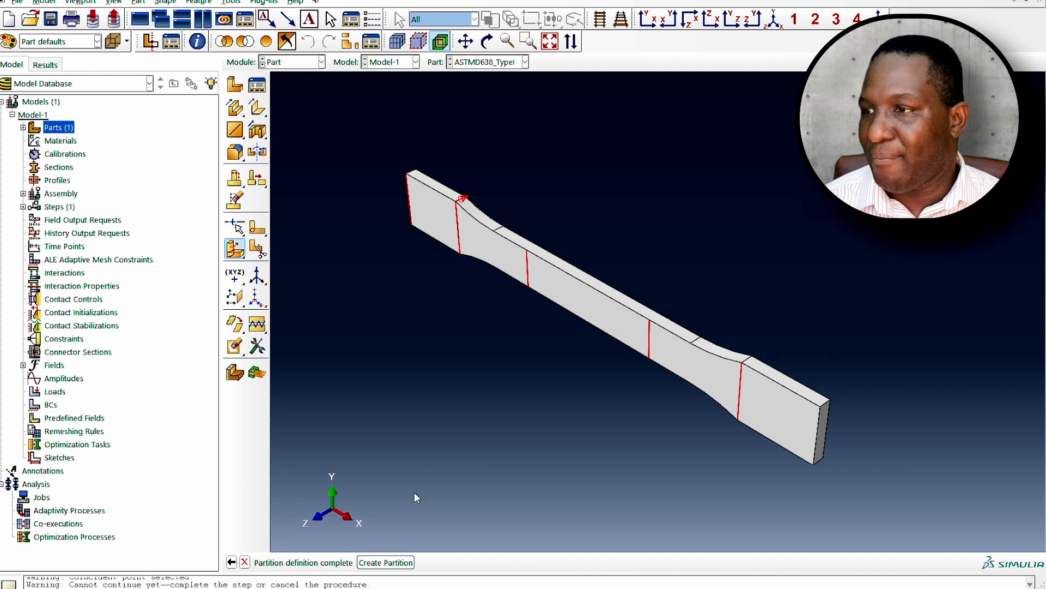
{"action": "left_click", "coordinate": [386, 563]}
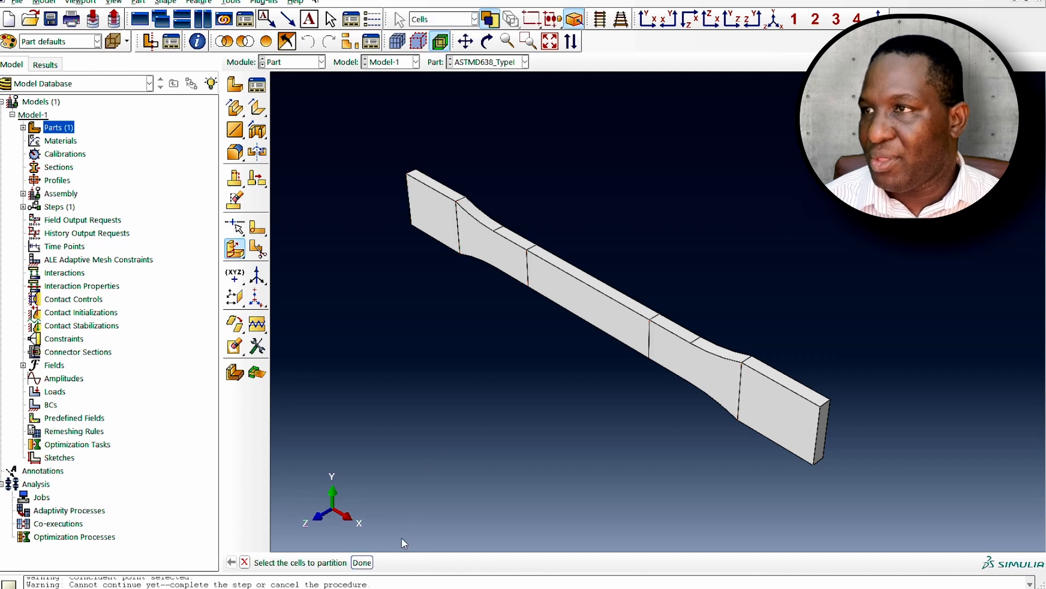
{"action": "left_click", "coordinate": [432, 229]}
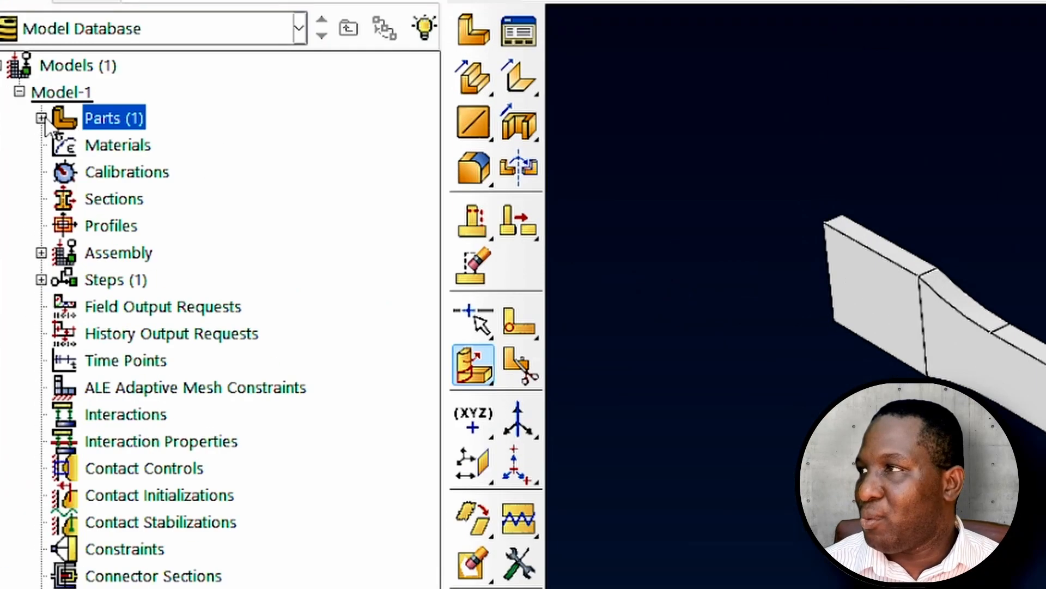
Create a geometry set named leftGrip on the ASTMD638_TypeI part containing the left grip cell.
{"action": "left_click", "coordinate": [23, 128]}
{"action": "left_click", "coordinate": [65, 145]}
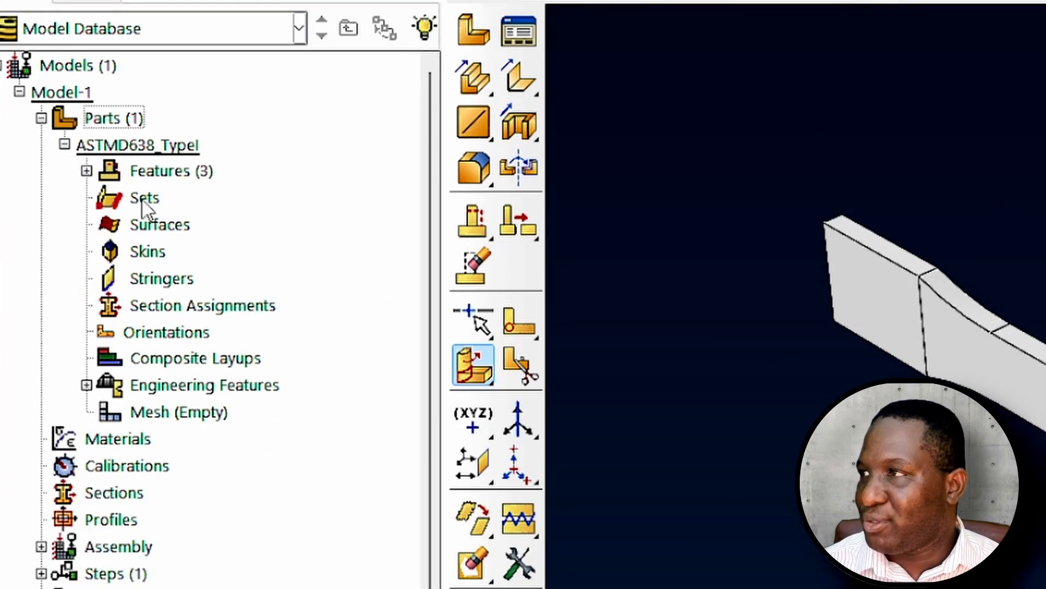
{"action": "left_click", "coordinate": [133, 199]}
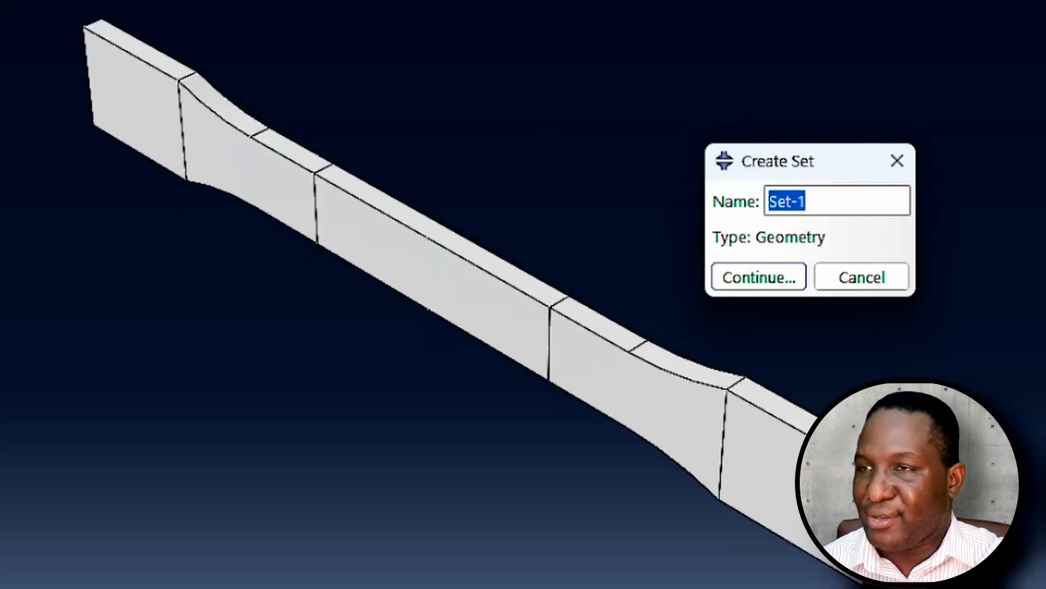
{"action": "type", "text": "leftGrip"}
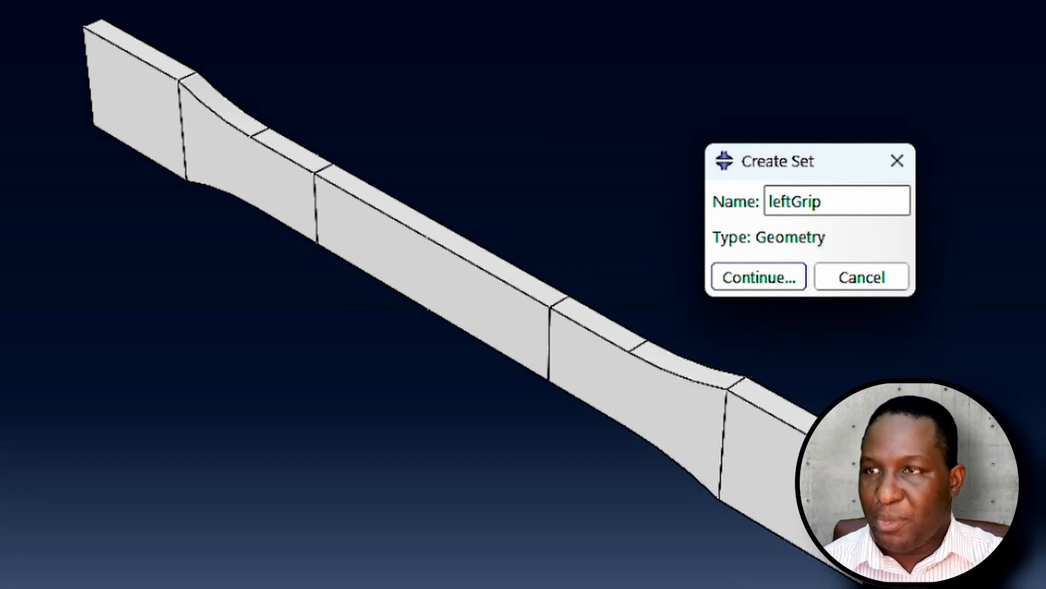
{"action": "key", "text": "Return"}
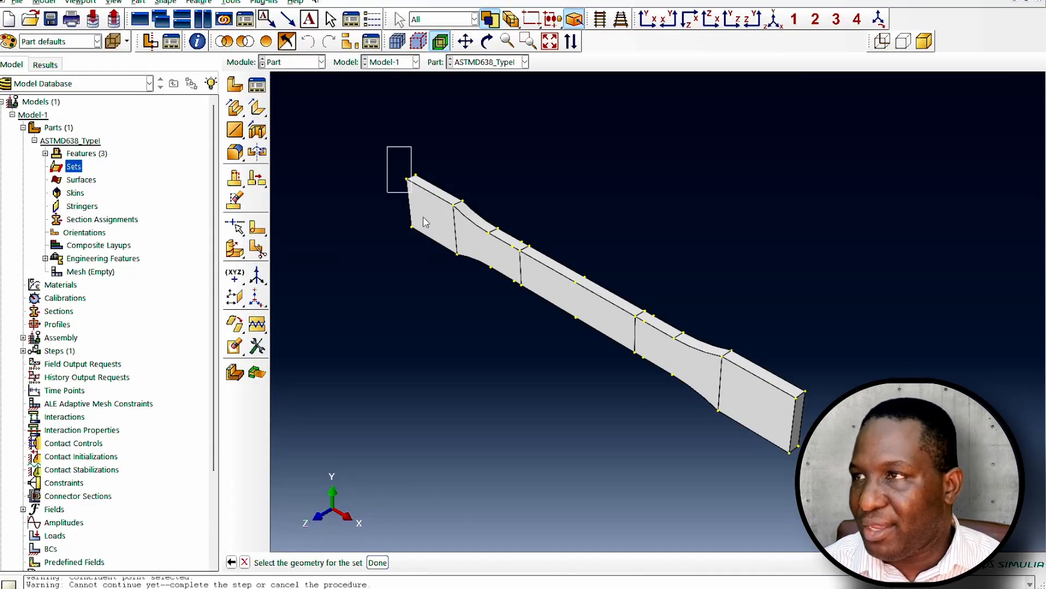
{"action": "left_click", "coordinate": [425, 221]}
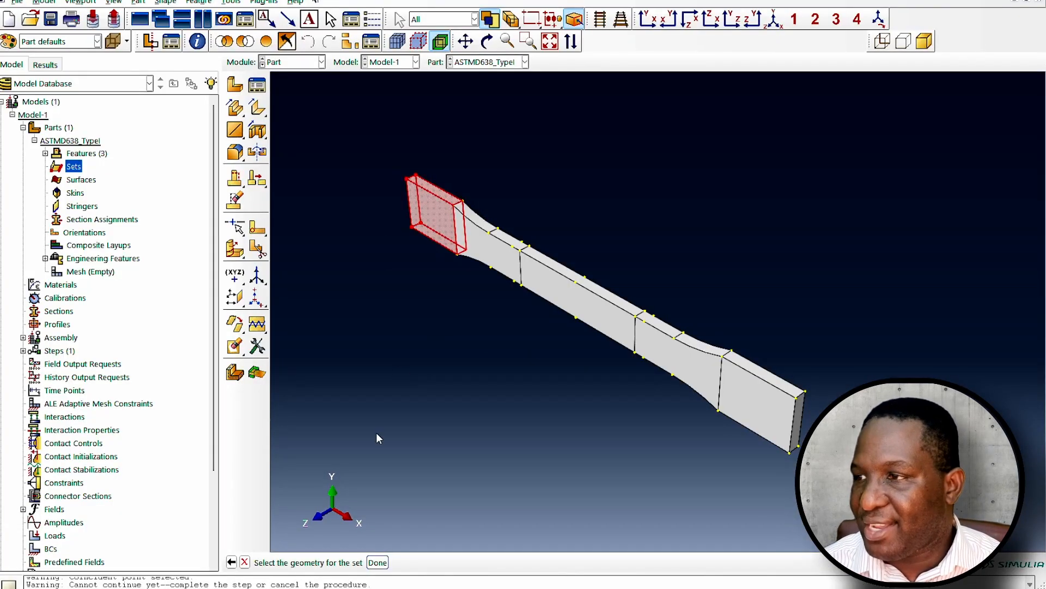
{"action": "left_click", "coordinate": [377, 562]}
Create a geometry set named rightGrip containing the right grip cell.
{"action": "double_click", "coordinate": [75, 166]}
{"action": "type", "text": "rightGrip"}
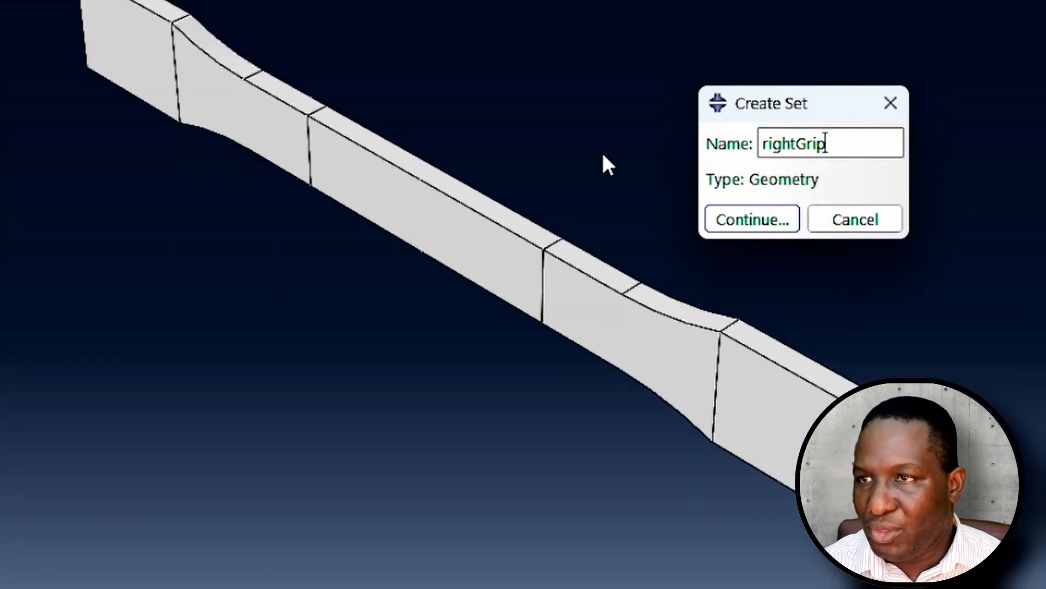
{"action": "left_click", "coordinate": [751, 220]}
{"action": "left_click", "coordinate": [790, 414]}
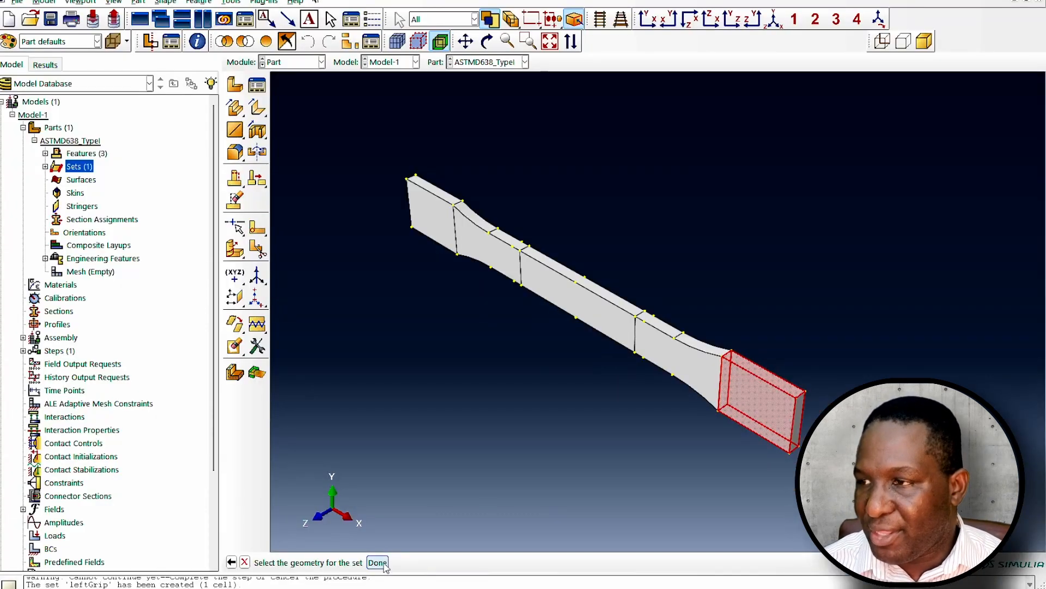
{"action": "left_click", "coordinate": [377, 562]}
Create a geometry set named gaugeSection containing the central gauge cell.
{"action": "double_click", "coordinate": [81, 166]}
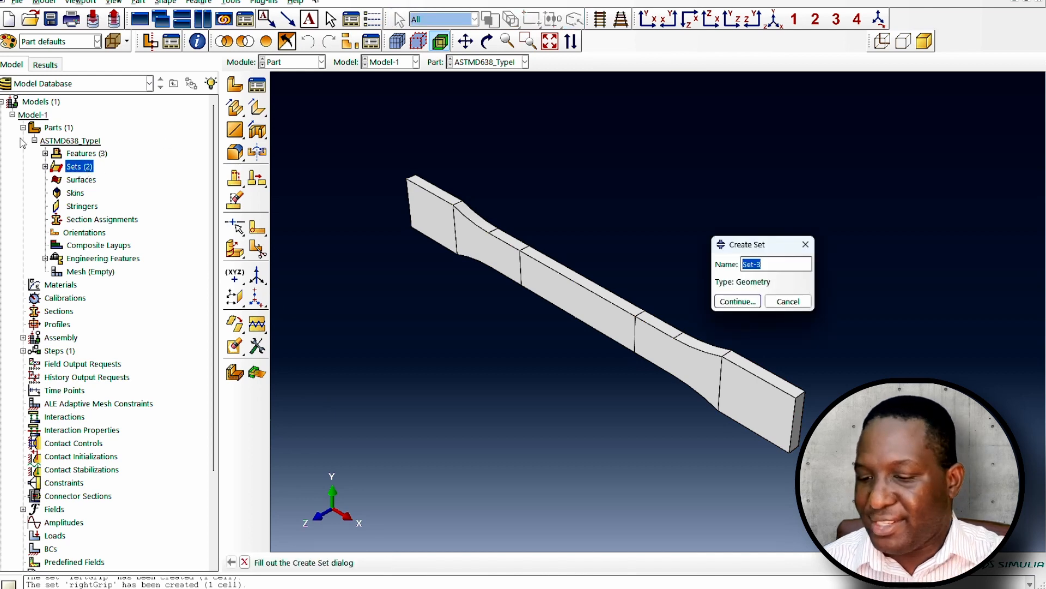
{"action": "type", "text": "gagu"}
{"action": "type", "text": "ugeSection"}
{"action": "key", "text": "Return"}
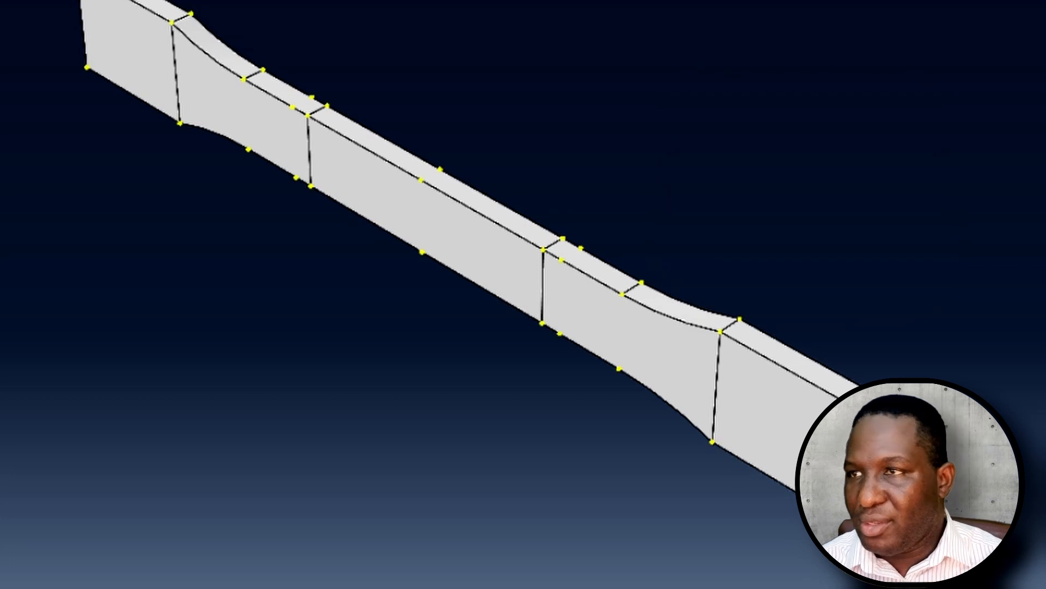
{"action": "left_click", "coordinate": [404, 212]}
{"action": "left_click", "coordinate": [381, 564]}
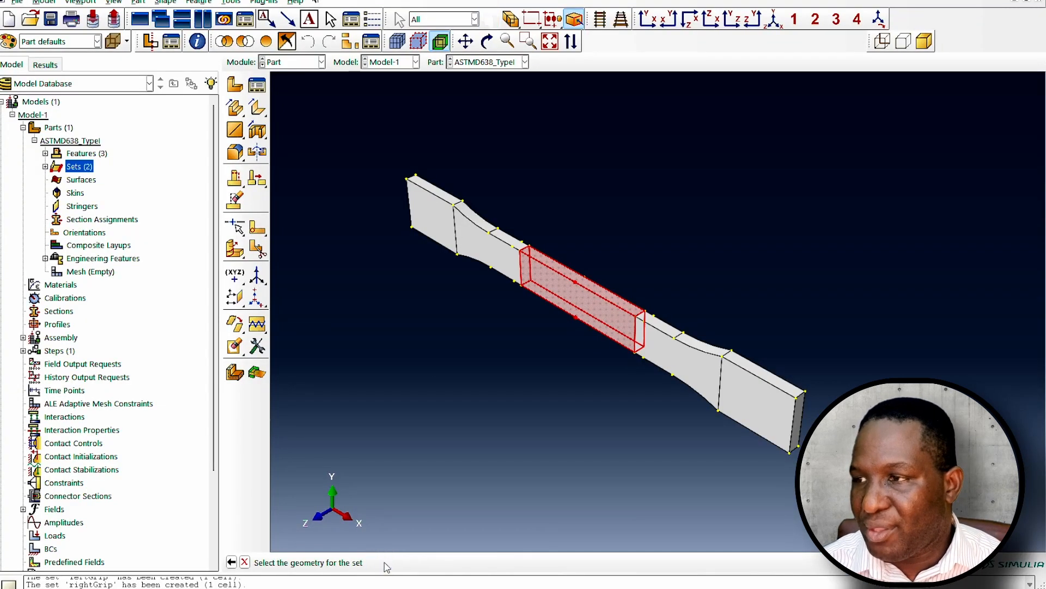
Switch to the Mesh module and seed the part with an approximate global size of 3.5.
{"action": "left_click", "coordinate": [295, 62]}
{"action": "left_click", "coordinate": [290, 151]}
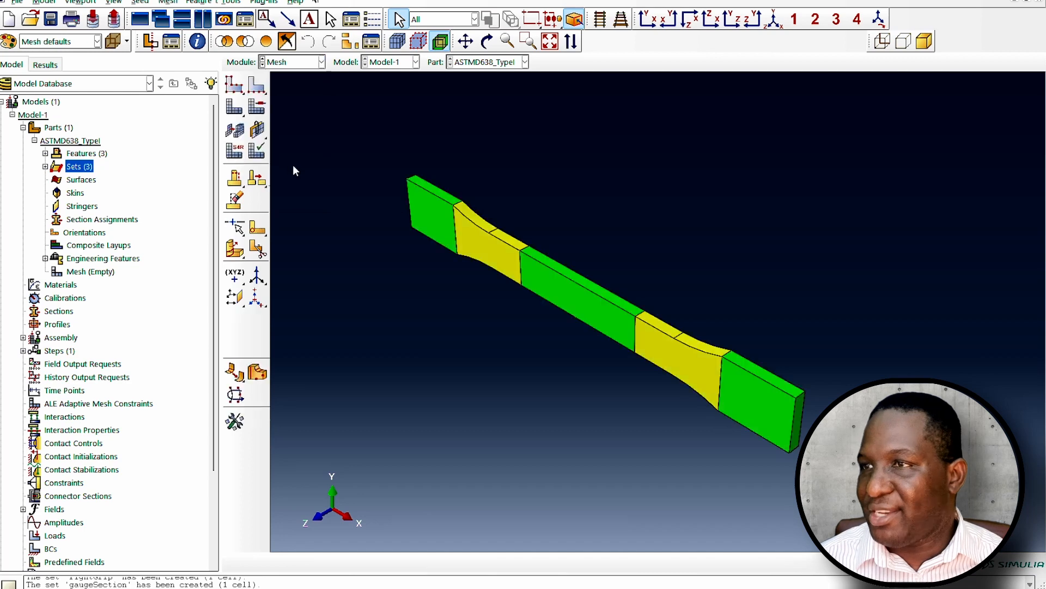
{"action": "left_click", "coordinate": [240, 106]}
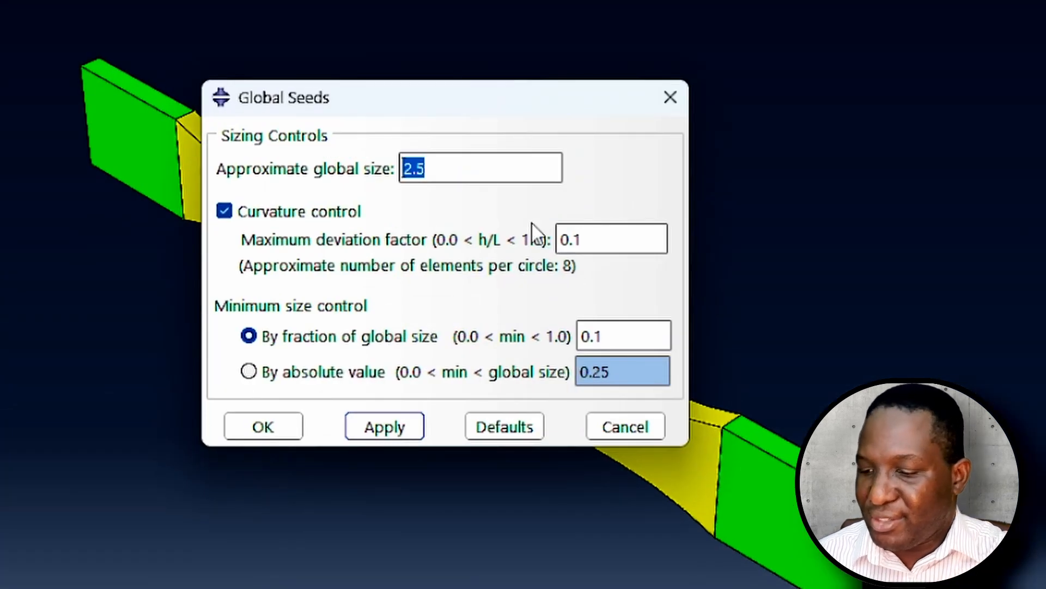
{"action": "type", "text": "3.5"}
{"action": "left_click", "coordinate": [289, 431]}
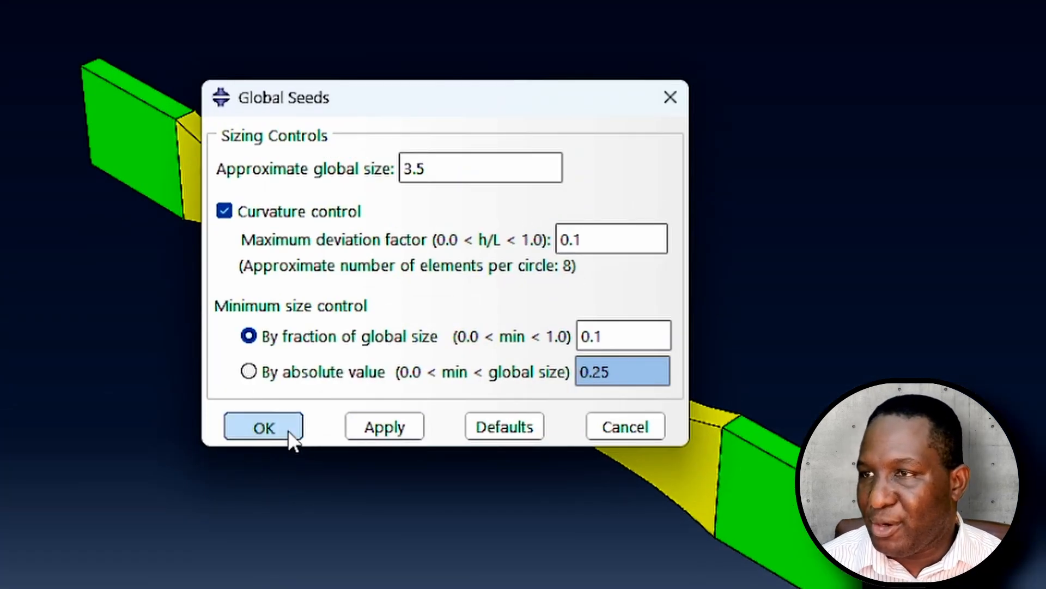
Assign local seeds by number of elements, without bias, to the short thickness edge at the specimen's left end.
{"action": "scroll", "coordinate": [468, 202], "scroll_direction": "up", "scroll_amount": 4}
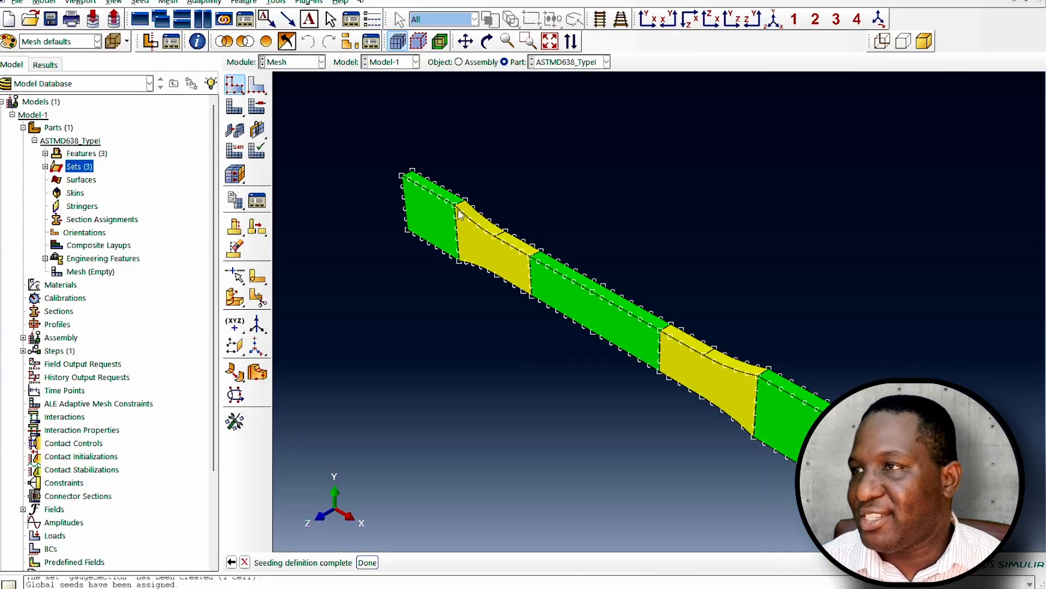
{"action": "left_click", "coordinate": [257, 85]}
{"action": "left_click", "coordinate": [388, 162]}
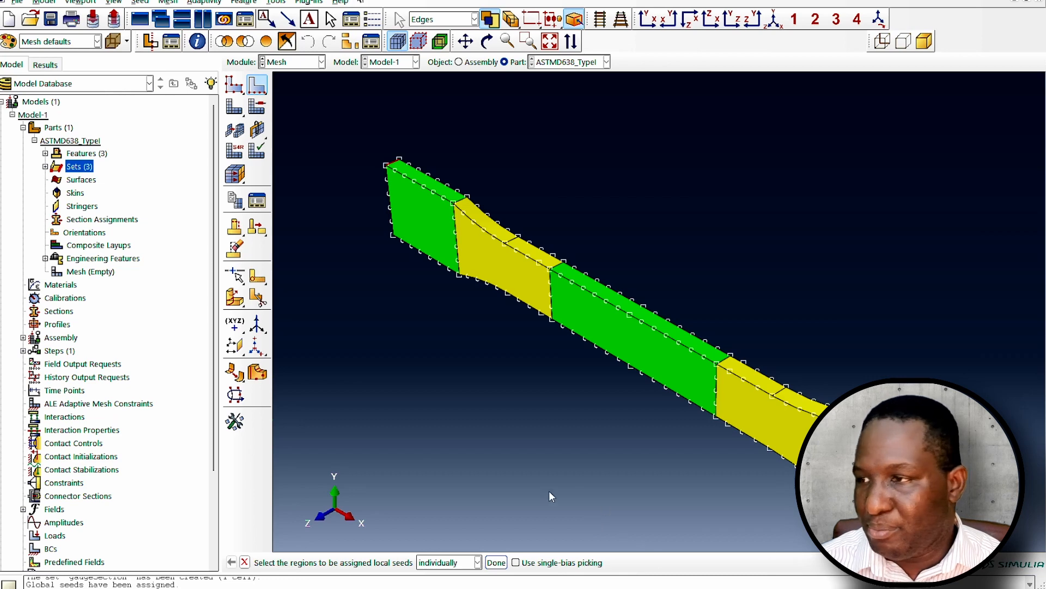
{"action": "left_click", "coordinate": [495, 562]}
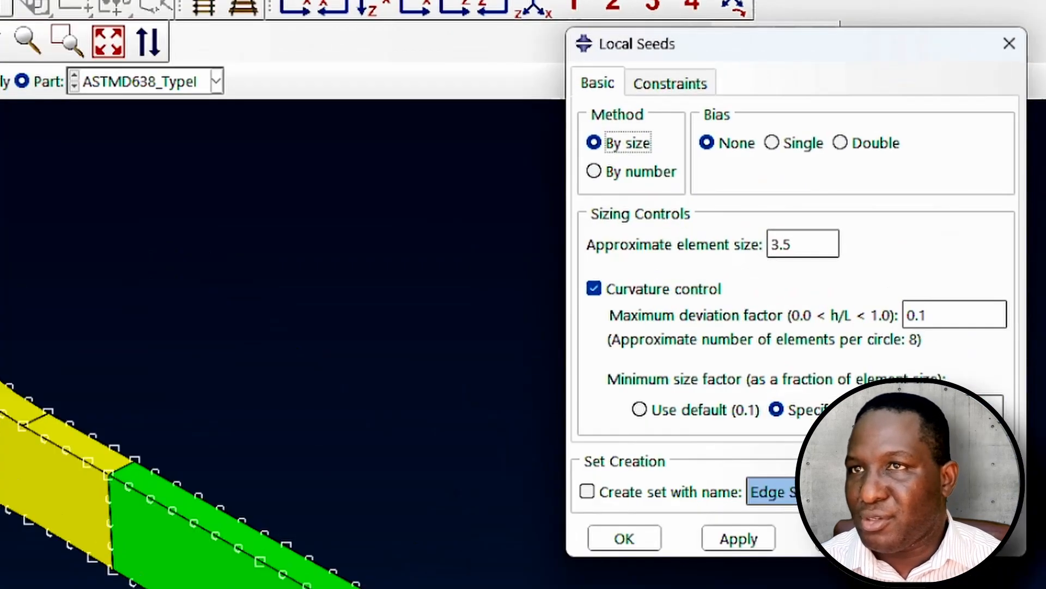
{"action": "left_click", "coordinate": [654, 172]}
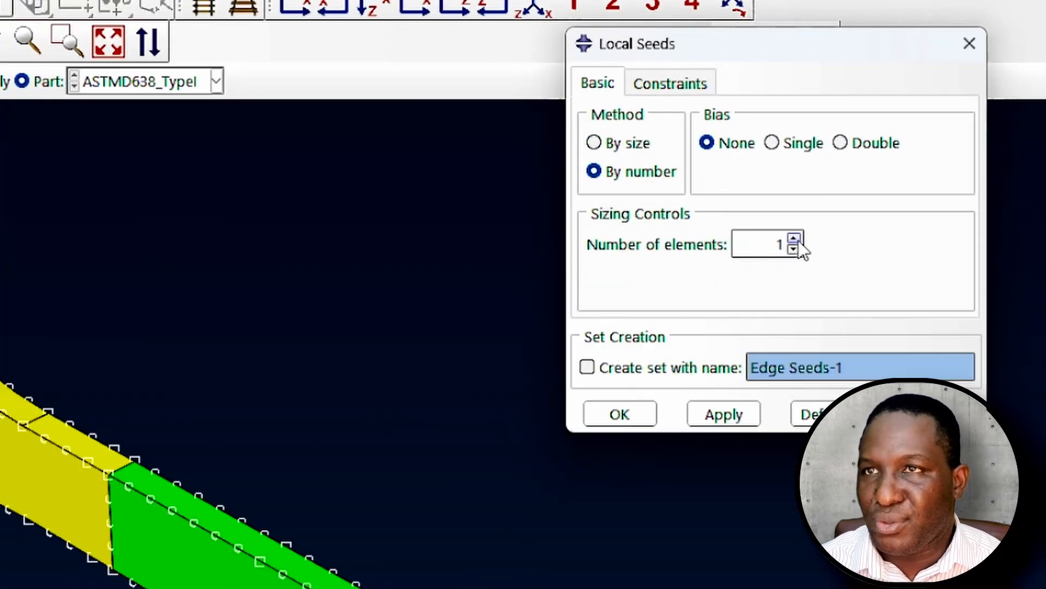
{"action": "left_click", "coordinate": [635, 411]}
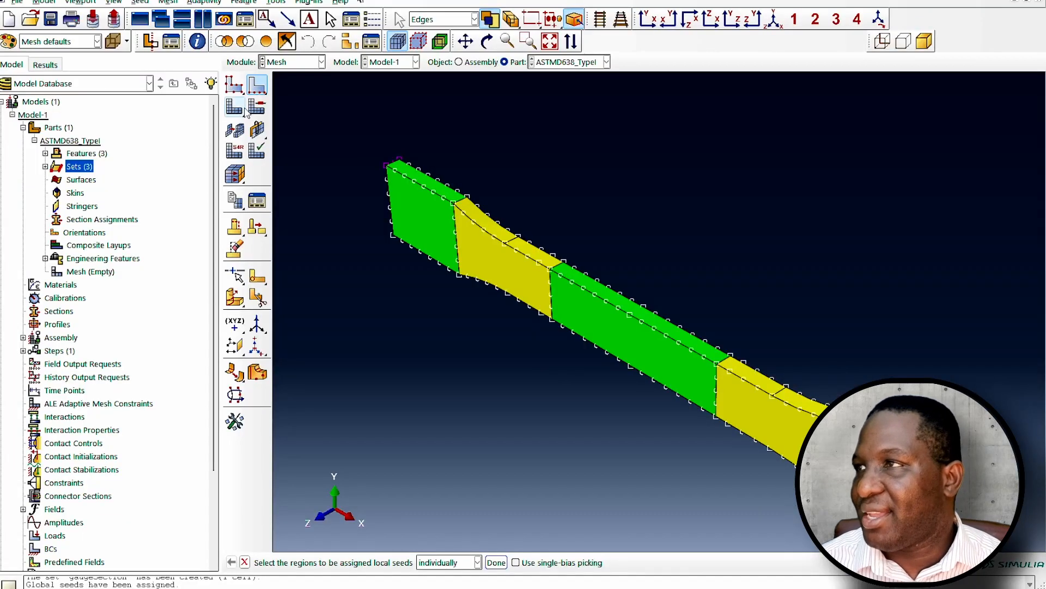
Assign hex mesh controls with the Sweep technique and Medial axis algorithm to all cells of the specimen.
{"action": "left_click", "coordinate": [256, 108]}
{"action": "left_click_drag", "start_coordinate": [301, 113], "coordinate": [959, 523]}
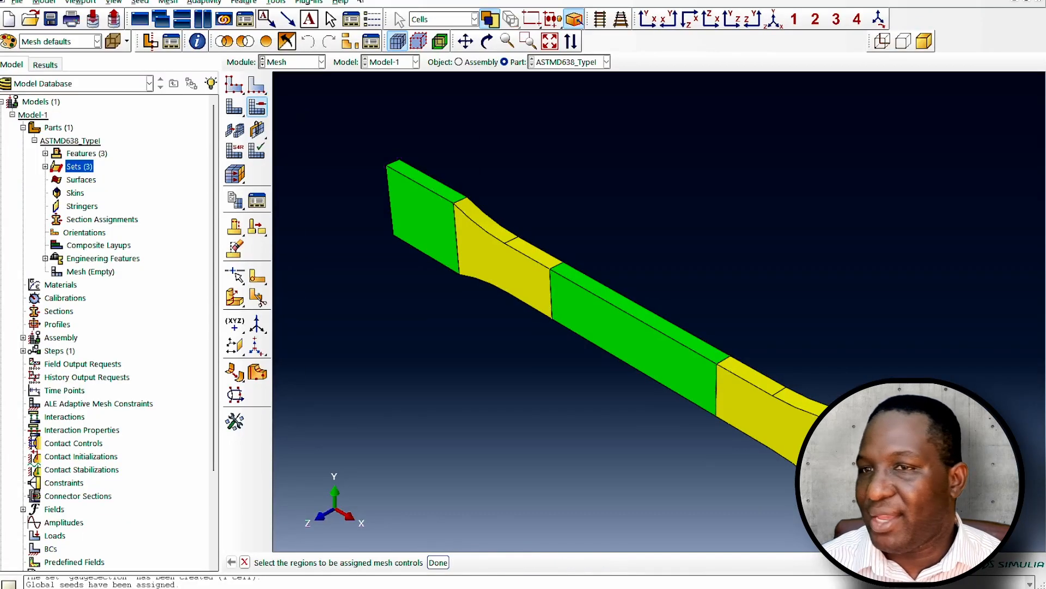
{"action": "left_click", "coordinate": [439, 562]}
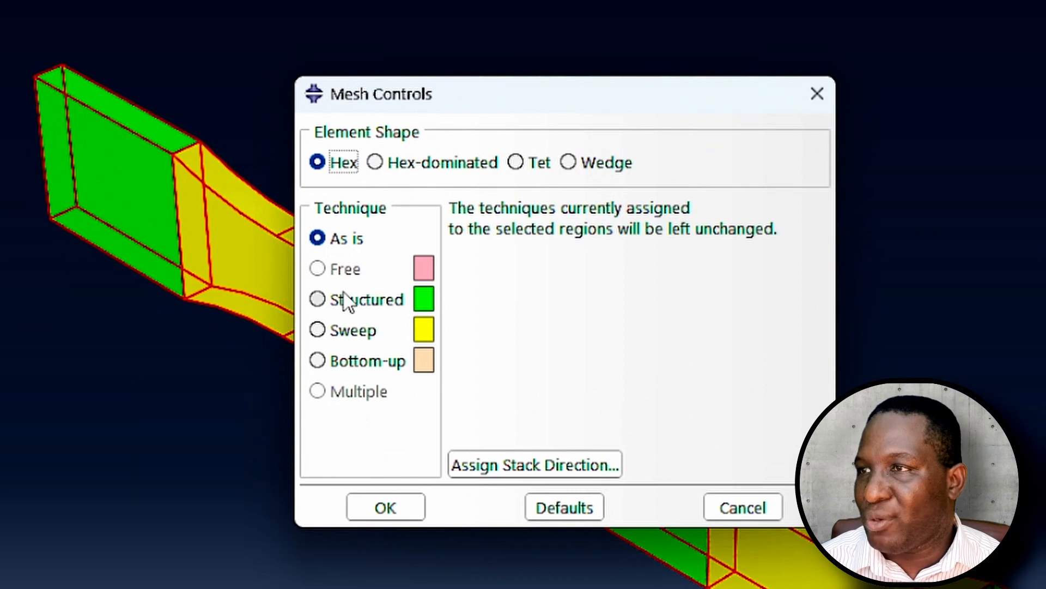
{"action": "left_click", "coordinate": [533, 305]}
{"action": "left_click", "coordinate": [518, 237]}
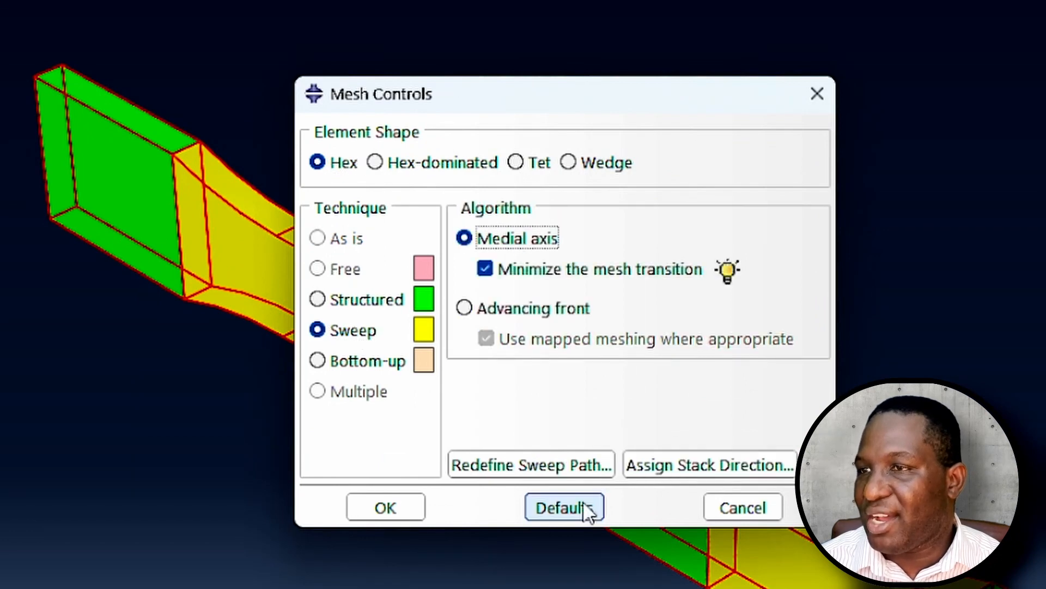
{"action": "left_click", "coordinate": [376, 508]}
Generate the mesh on the whole ASTMD638_TypeI part.
{"action": "left_click", "coordinate": [235, 108]}
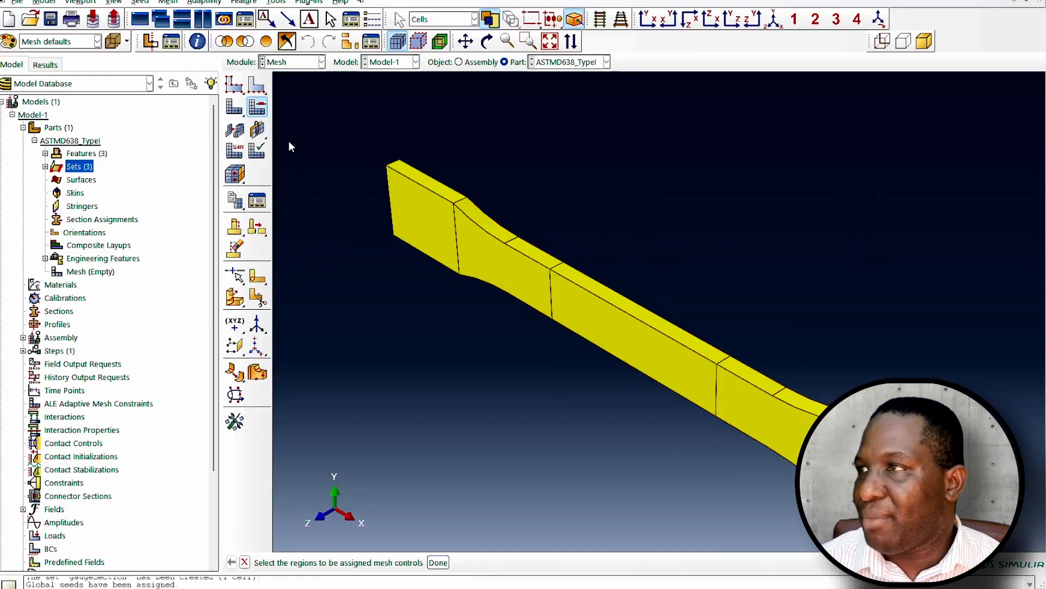
{"action": "left_click", "coordinate": [342, 562]}
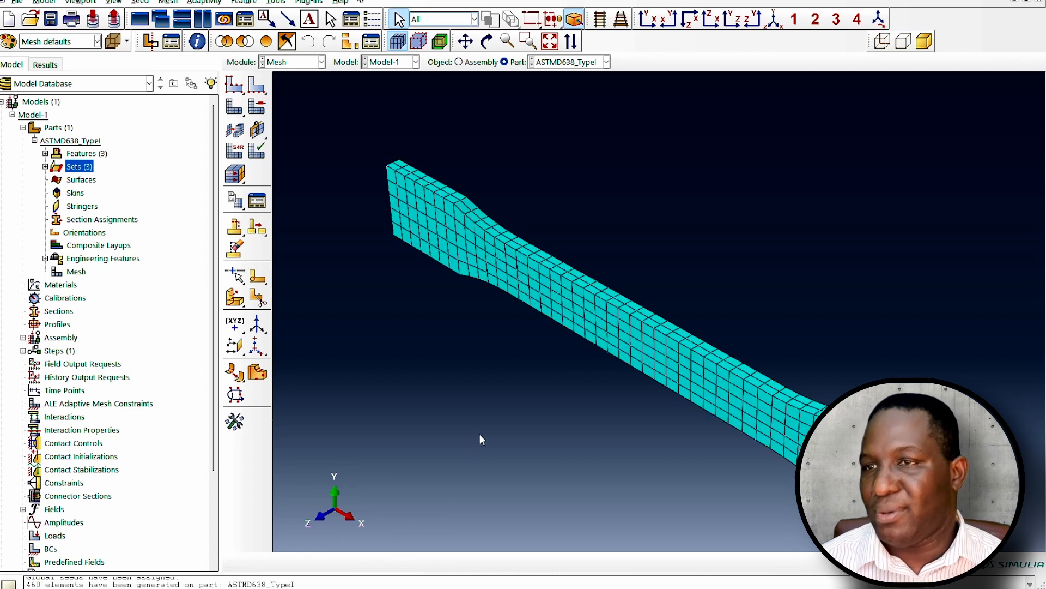
{"action": "scroll", "coordinate": [480, 432], "scroll_direction": "down", "scroll_amount": 2}
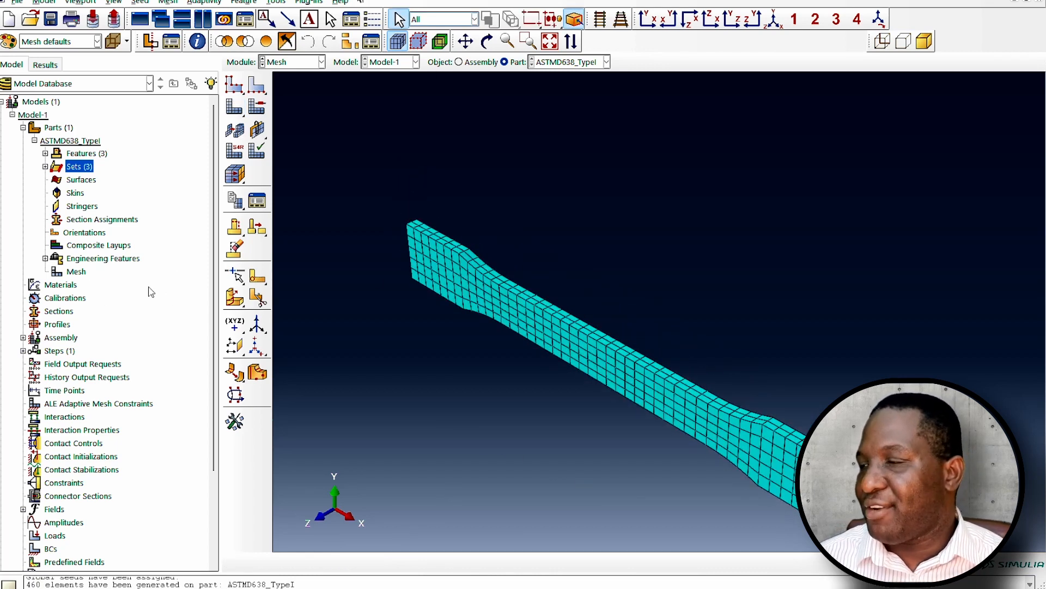
Create a material named PP with isotropic elasticity, Young's modulus 1.308e3 and Poisson's ratio 0.44.
{"action": "scroll", "coordinate": [73, 312], "scroll_direction": "down", "scroll_amount": 2}
{"action": "double_click", "coordinate": [60, 206]}
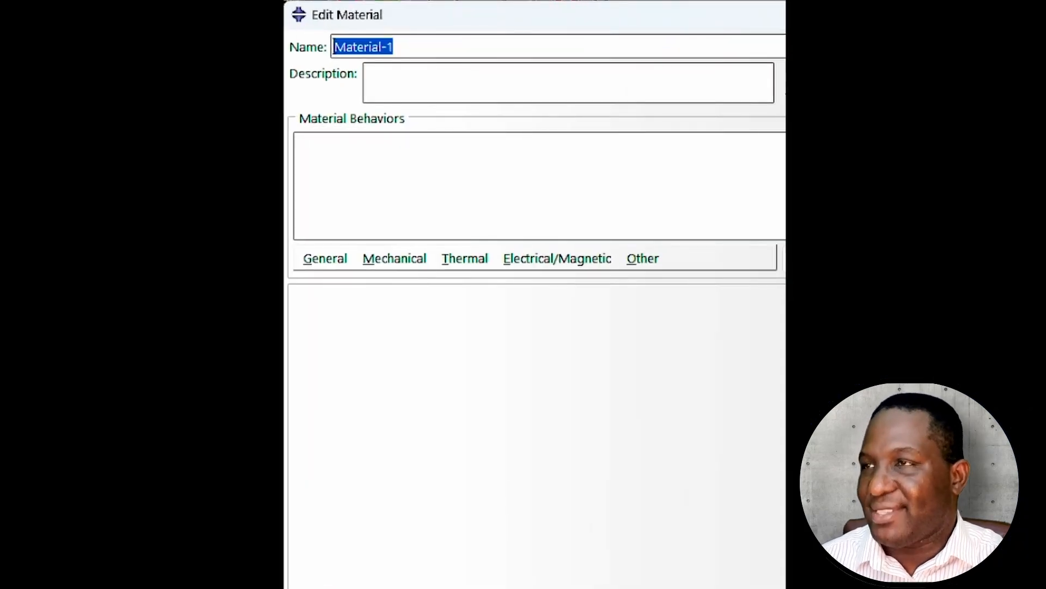
{"action": "type", "text": "PP"}
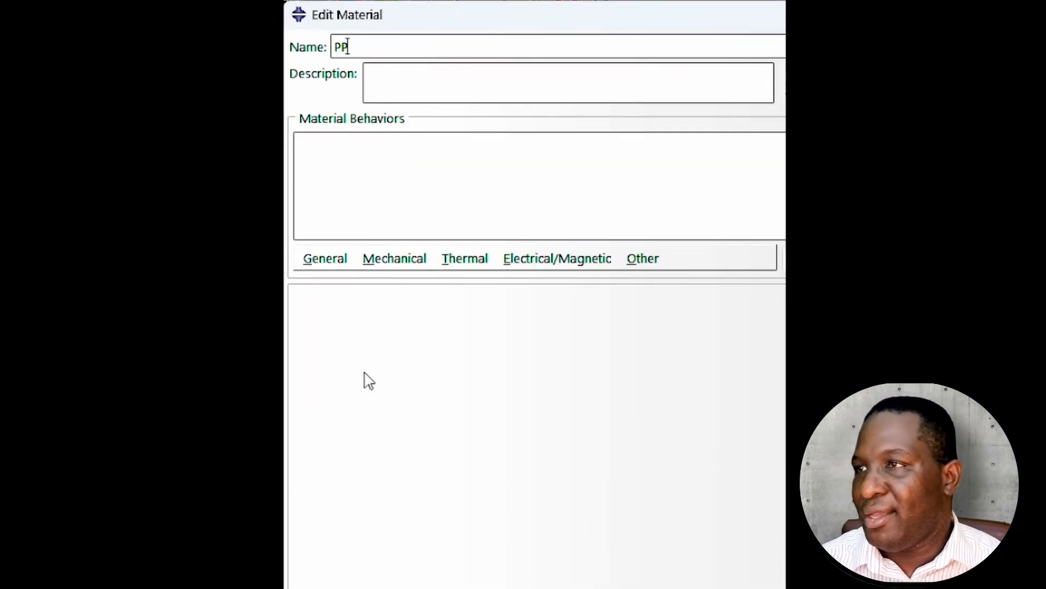
{"action": "left_click", "coordinate": [402, 260]}
{"action": "mouse_move", "coordinate": [509, 292]}
{"action": "left_click", "coordinate": [658, 288]}
{"action": "left_click", "coordinate": [367, 544]}
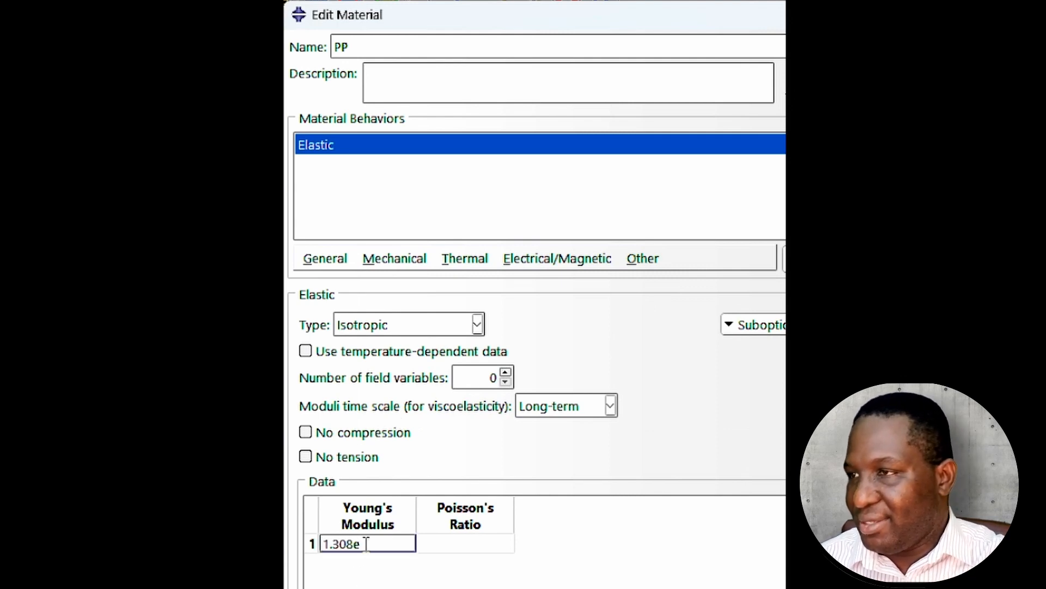
{"action": "key", "text": "Tab"}
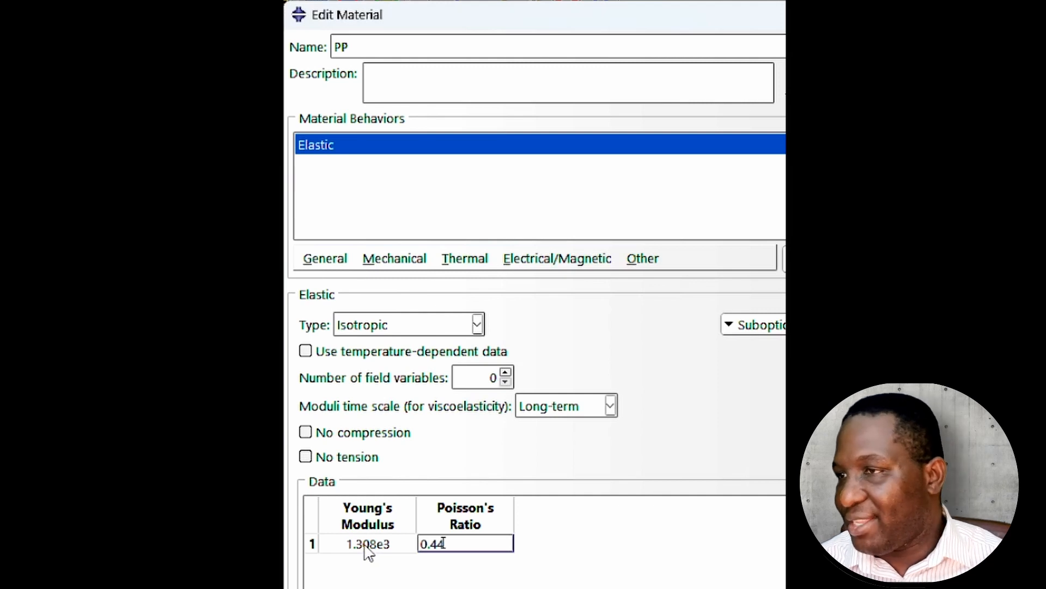
Add isotropic plasticity to the PP material with yield stress 40 at plastic strain 0.0 and save the material.
{"action": "left_click", "coordinate": [390, 258]}
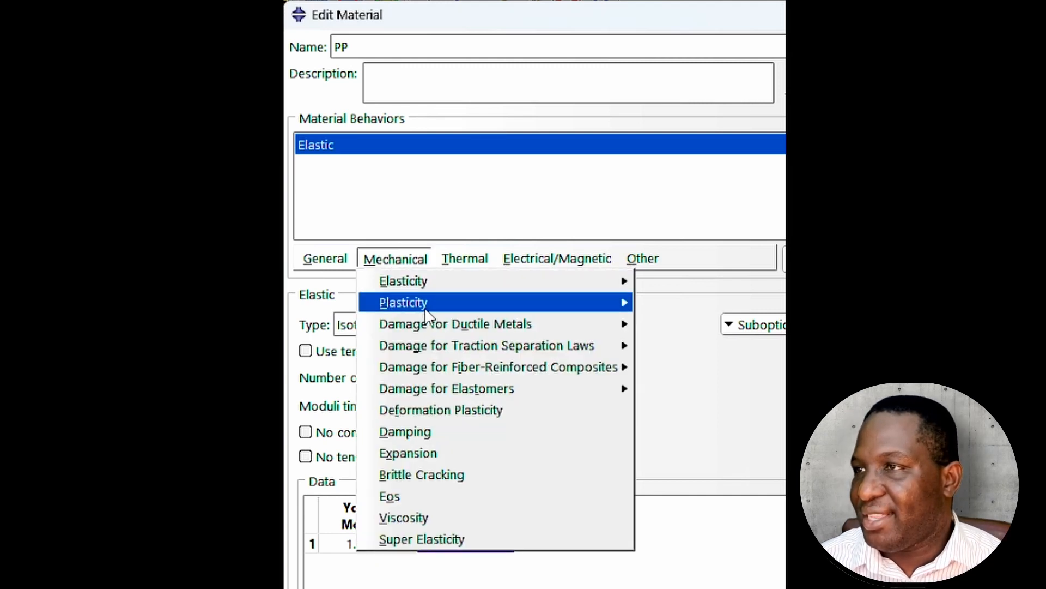
{"action": "mouse_move", "coordinate": [585, 302]}
{"action": "left_click", "coordinate": [660, 301]}
{"action": "left_click", "coordinate": [374, 517]}
{"action": "left_click", "coordinate": [377, 517]}
{"action": "type", "text": "4"}
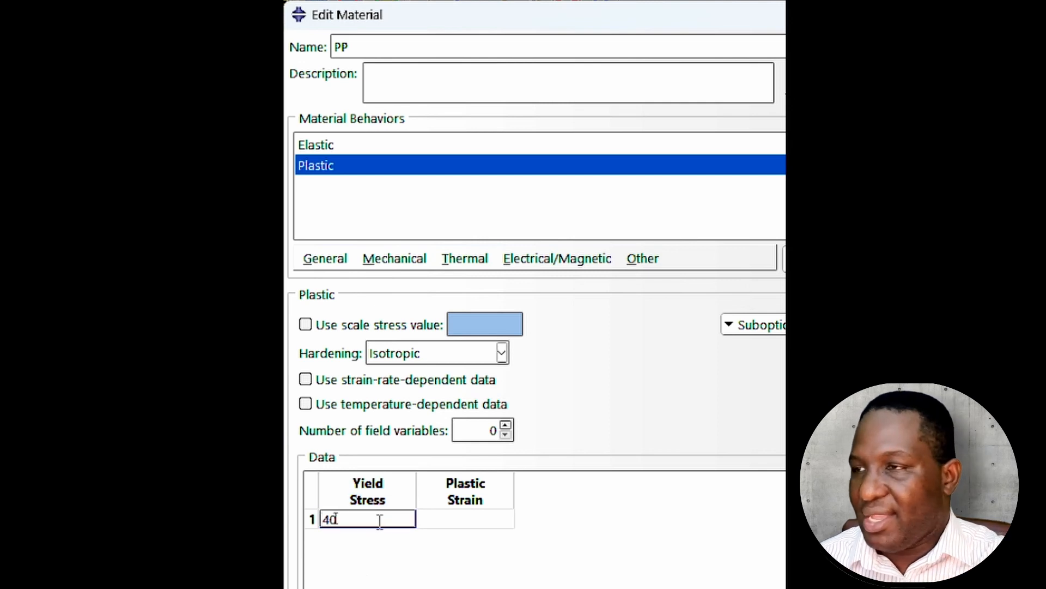
{"action": "type", "text": "0"}
{"action": "key", "text": "Tab"}
{"action": "type", "text": "0.0"}
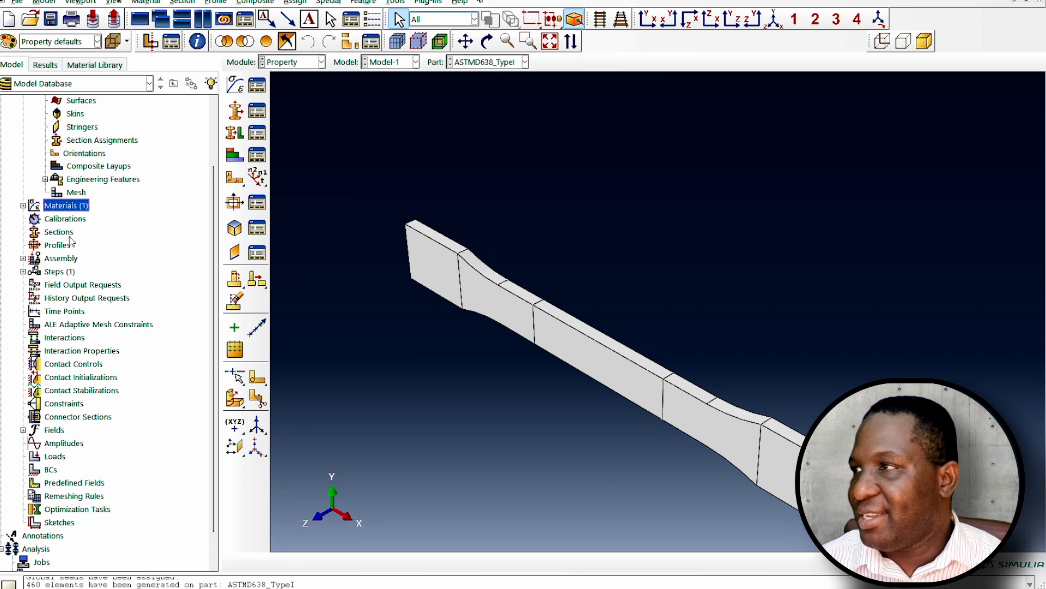
Create a solid, homogeneous section named PPSection using the PP material.
{"action": "double_click", "coordinate": [60, 234]}
{"action": "type", "text": "PPSection"}
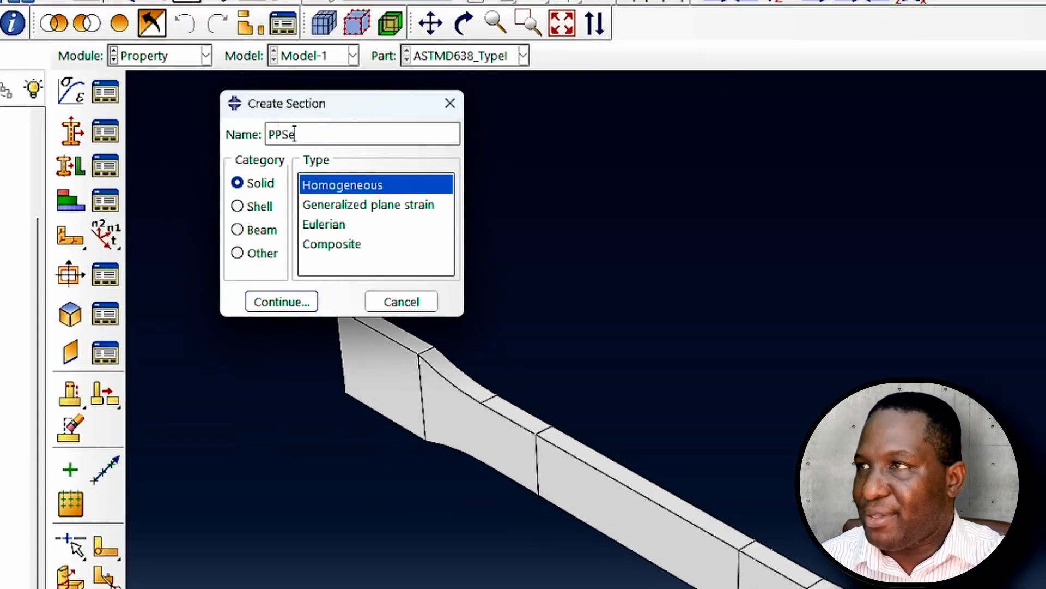
{"action": "key", "text": "Return"}
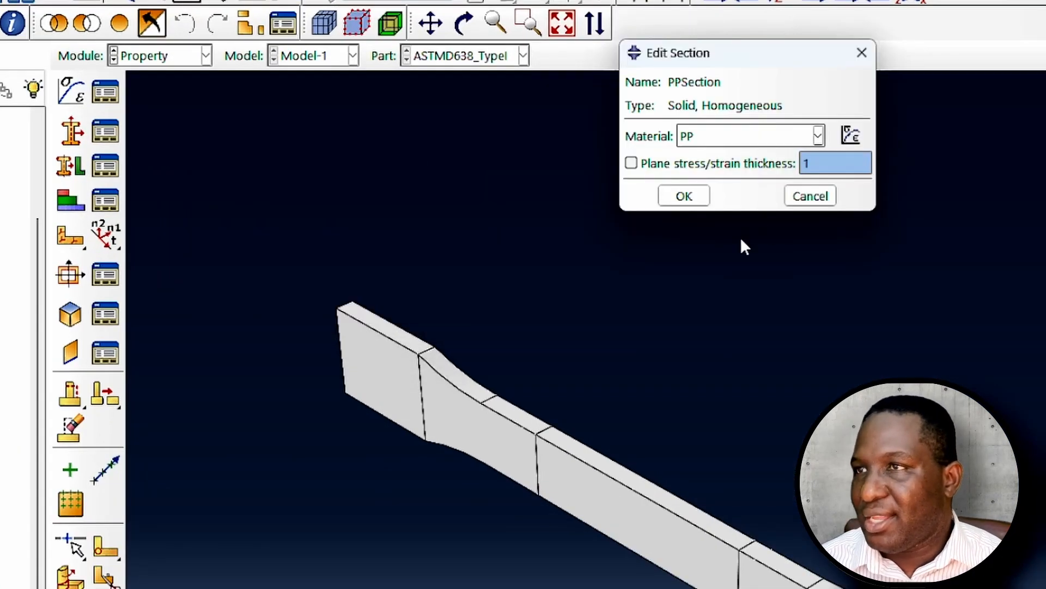
{"action": "left_click", "coordinate": [697, 199]}
Assign PPSection to all cells of the specimen.
{"action": "double_click", "coordinate": [100, 142]}
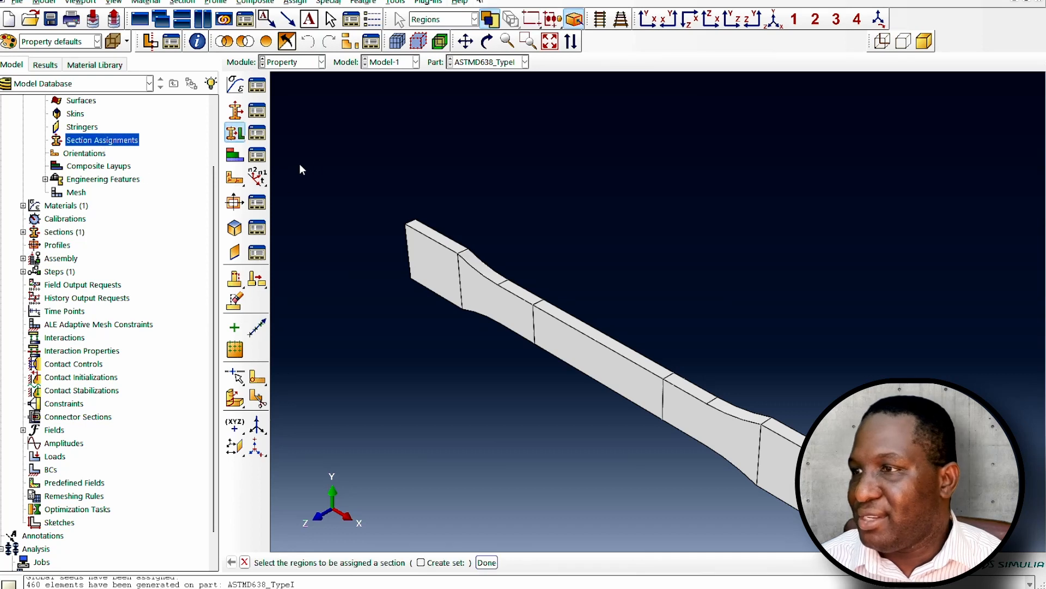
{"action": "left_click_drag", "start_coordinate": [317, 164], "coordinate": [872, 539]}
{"action": "left_click", "coordinate": [487, 562]}
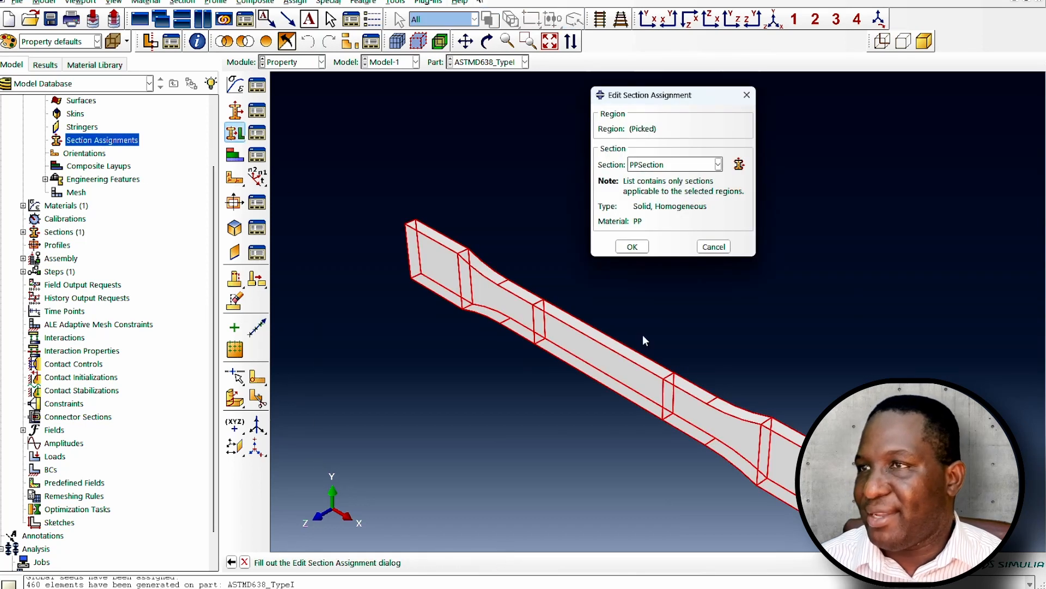
{"action": "left_click", "coordinate": [628, 245]}
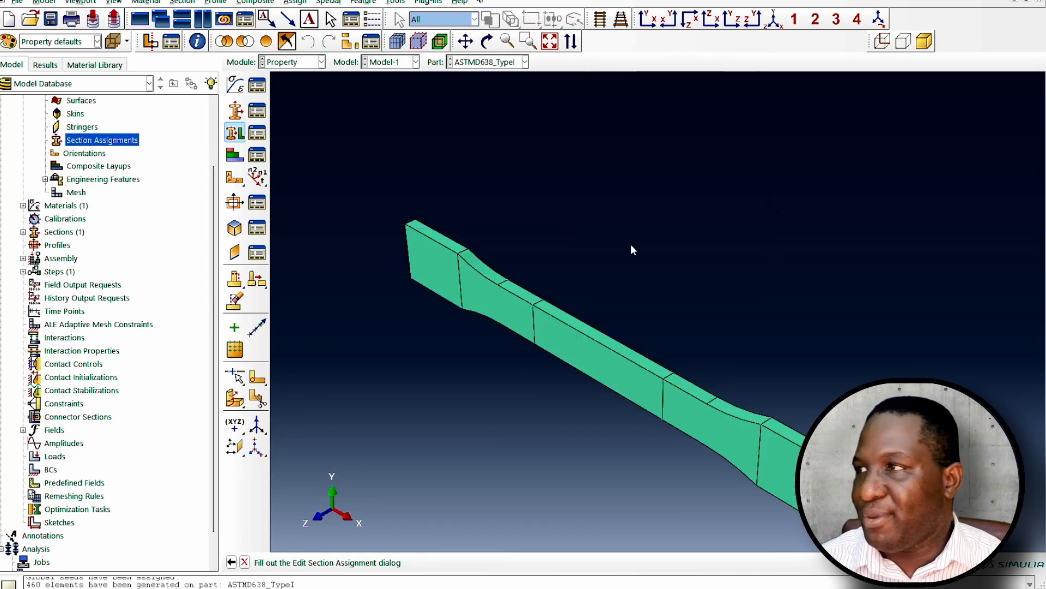
Create an instance of the meshed specimen part in the assembly.
{"action": "left_click", "coordinate": [23, 258]}
{"action": "double_click", "coordinate": [71, 272]}
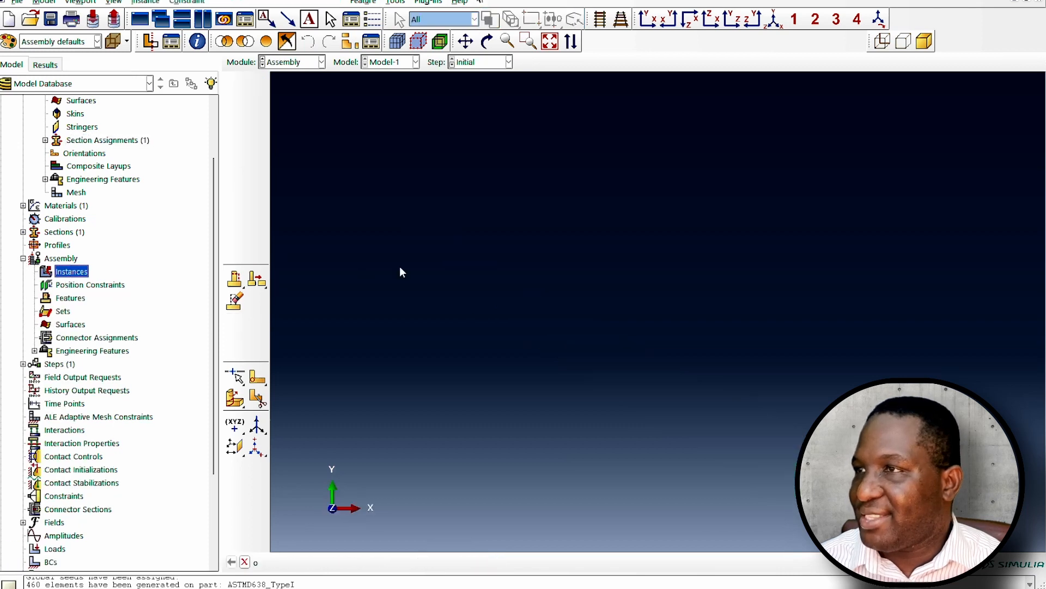
{"action": "left_click", "coordinate": [776, 383]}
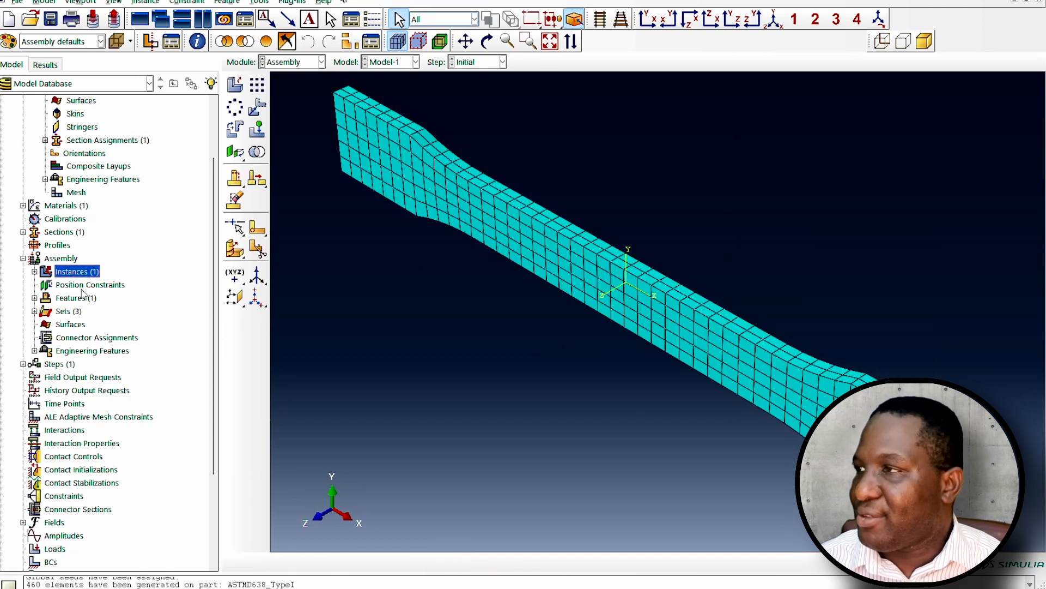
Create a Static, General step named loadingStep after Initial, with a time period of 1 and Nlgeom off.
{"action": "scroll", "coordinate": [80, 319], "scroll_direction": "down", "scroll_amount": 2}
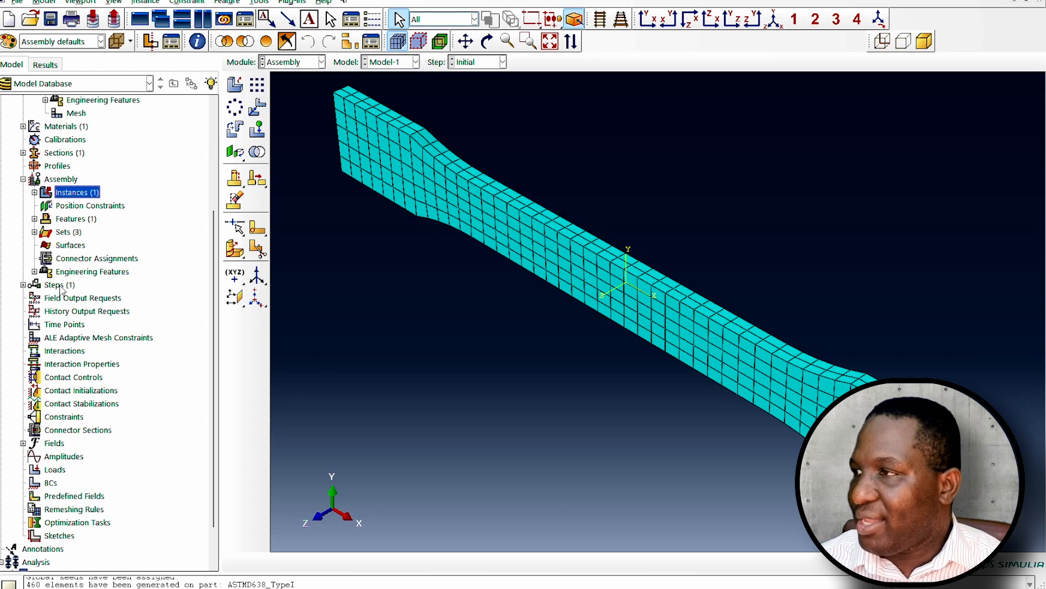
{"action": "double_click", "coordinate": [61, 285]}
{"action": "type", "text": "loiadin"}
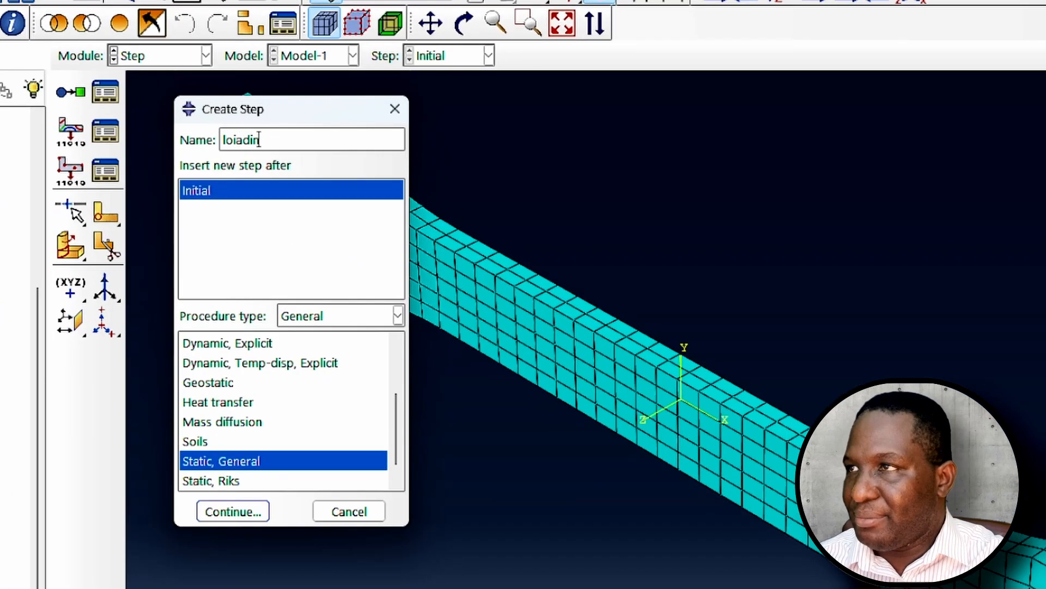
{"action": "type", "text": "dingStep"}
{"action": "key", "text": "Return"}
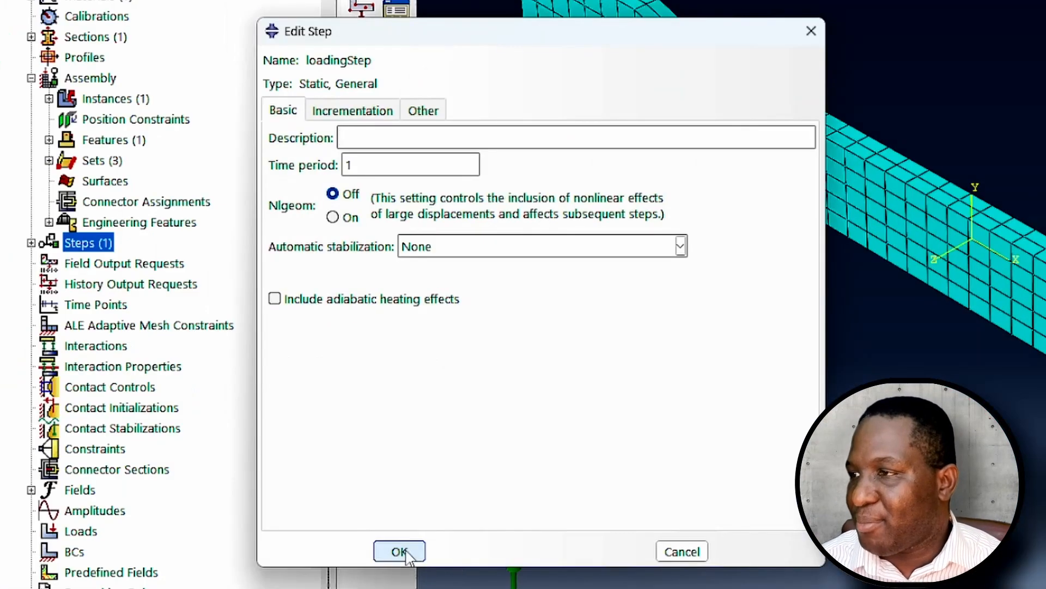
{"action": "left_click", "coordinate": [398, 551]}
Create a Displacement/Rotation boundary condition named fixedBack in the Initial step on the grip section at the specimen's negative X end.
{"action": "scroll", "coordinate": [164, 458], "scroll_direction": "down", "scroll_amount": 1}
{"action": "double_click", "coordinate": [75, 473]}
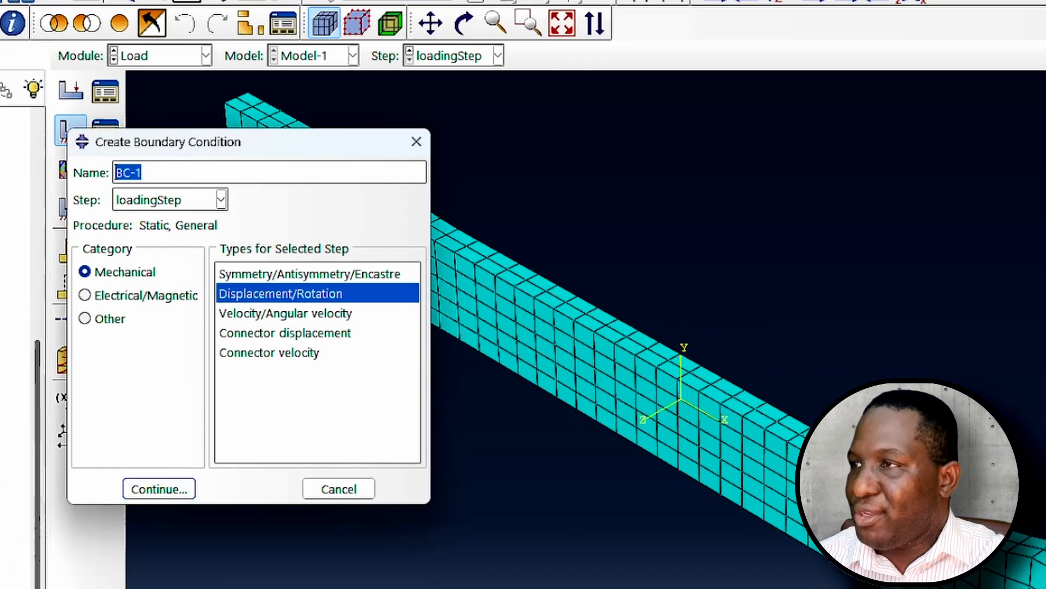
{"action": "type", "text": "fixedBack"}
{"action": "left_click", "coordinate": [168, 206]}
{"action": "left_click", "coordinate": [166, 222]}
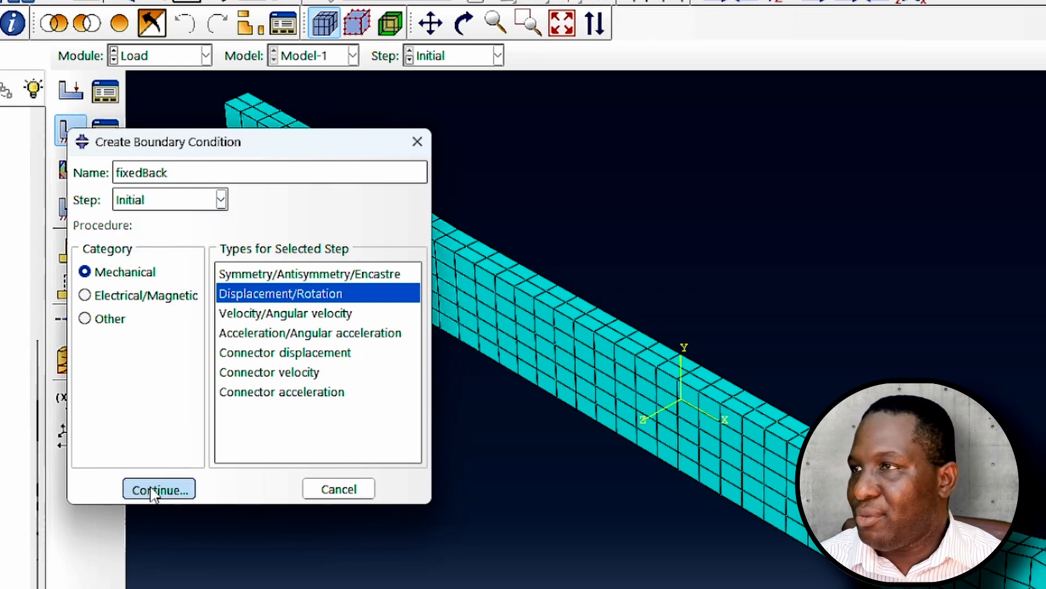
{"action": "left_click", "coordinate": [156, 489]}
{"action": "left_click_drag", "start_coordinate": [215, 86], "coordinate": [309, 214]}
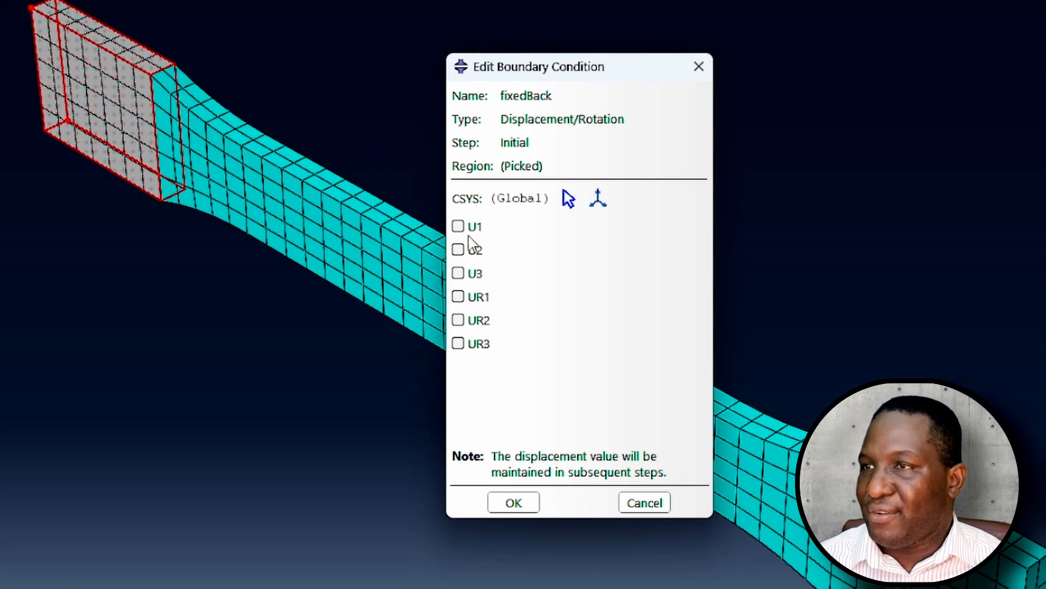
Fix all six degrees of freedom, U1 to U3 and UR1 to UR3, in the fixedBack boundary condition.
{"action": "left_click", "coordinate": [616, 231]}
{"action": "left_click", "coordinate": [617, 245]}
{"action": "left_click", "coordinate": [617, 261]}
{"action": "left_click", "coordinate": [475, 301]}
{"action": "left_click", "coordinate": [475, 323]}
{"action": "left_click", "coordinate": [476, 345]}
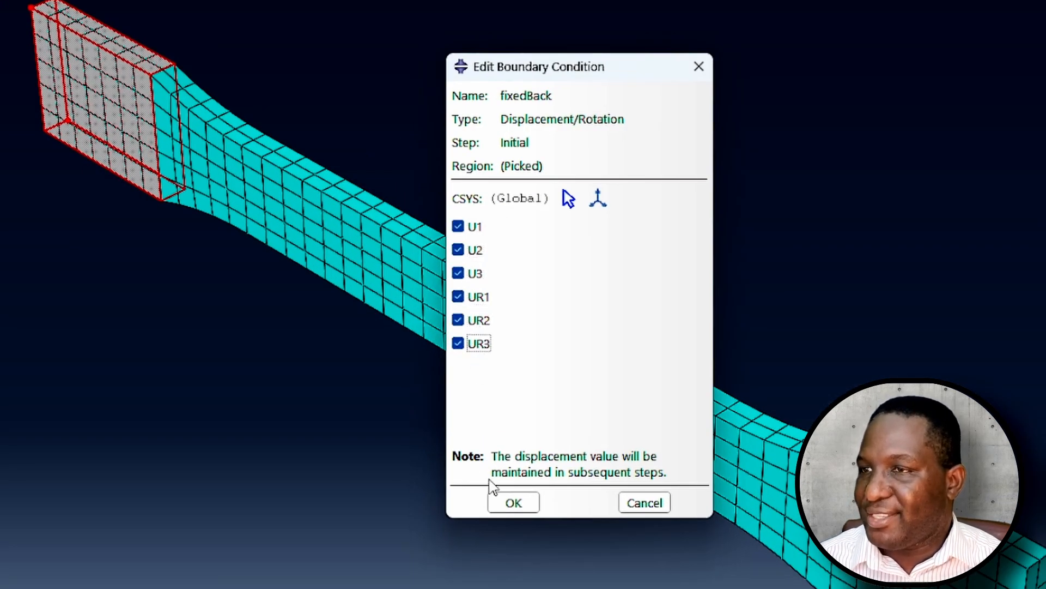
{"action": "left_click", "coordinate": [500, 504]}
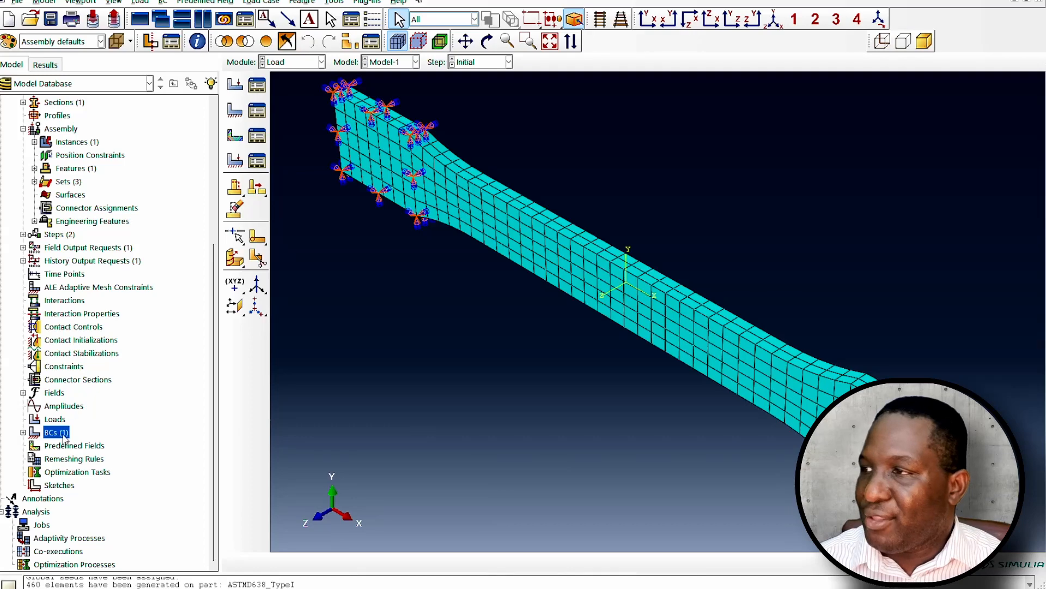
Create a Displacement/Rotation boundary condition named dispTensileLoad in loadingStep on the grip section at the specimen's positive X end.
{"action": "double_click", "coordinate": [62, 435]}
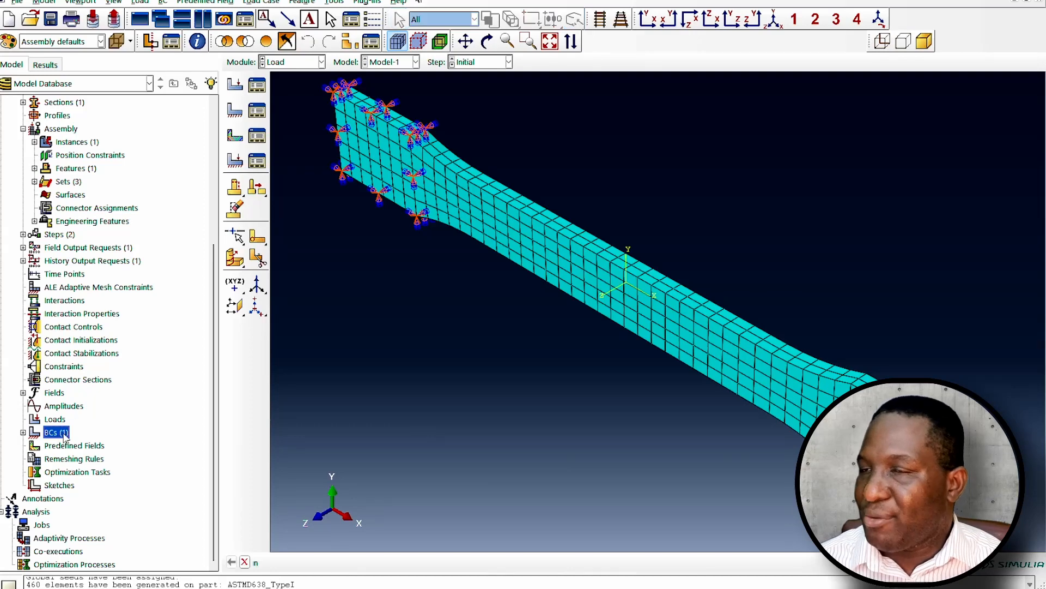
{"action": "type", "text": "disp"}
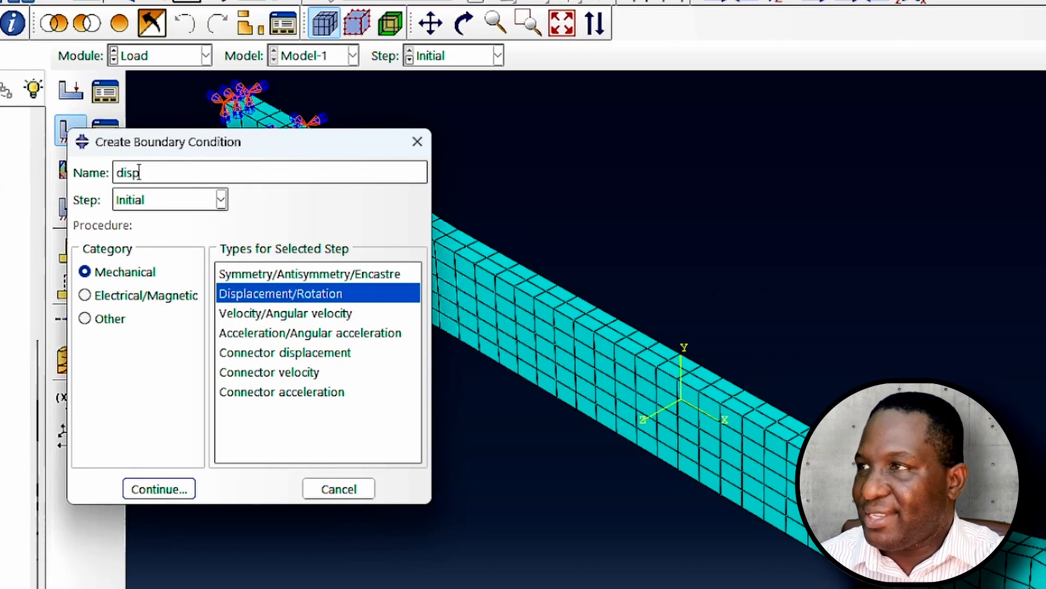
{"action": "type", "text": "TensileLoad"}
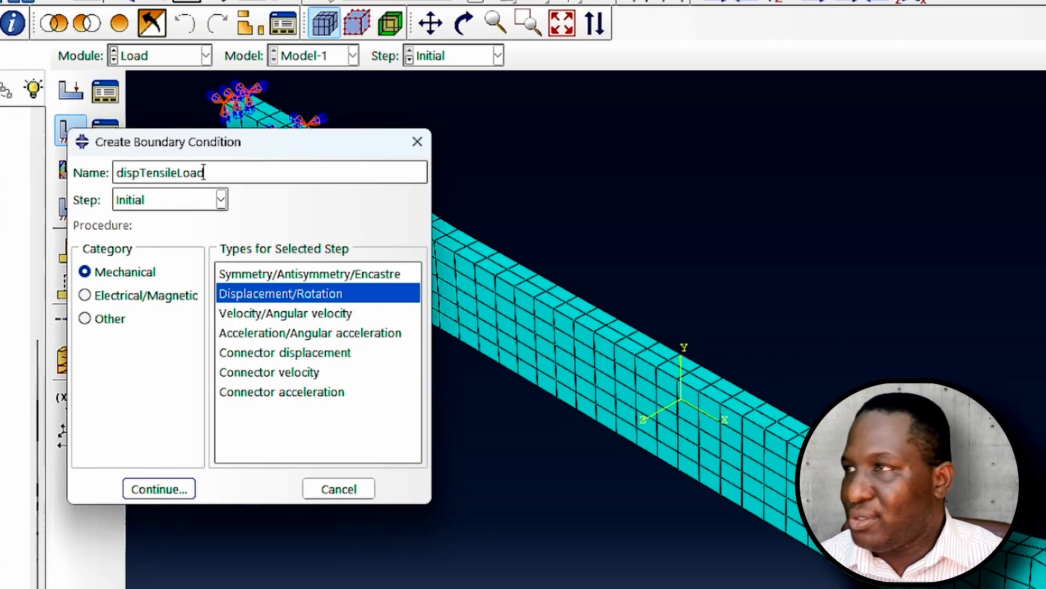
{"action": "left_click", "coordinate": [193, 200]}
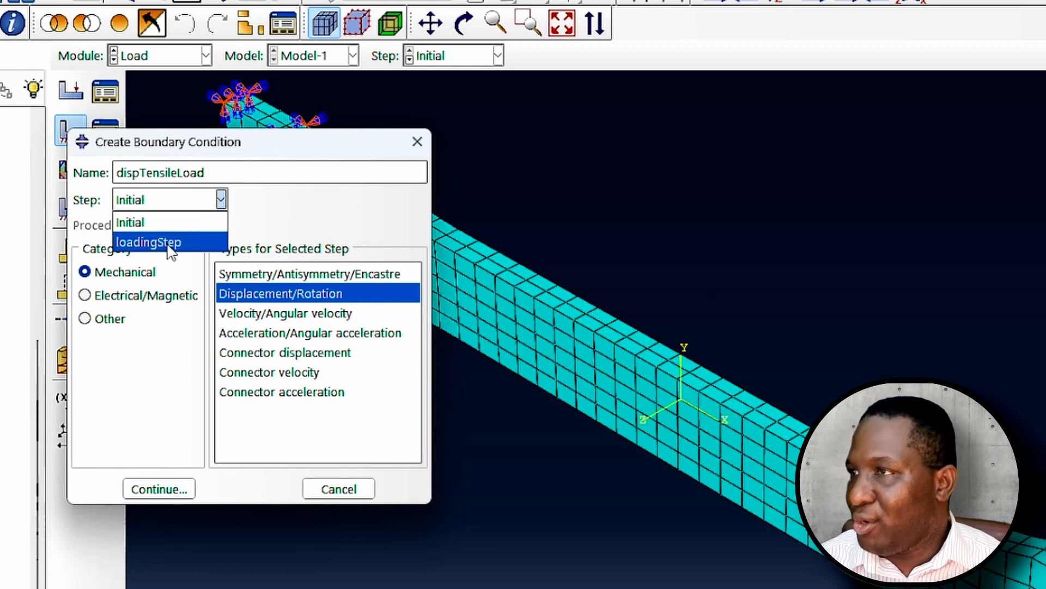
{"action": "left_click", "coordinate": [177, 239]}
{"action": "left_click", "coordinate": [159, 489]}
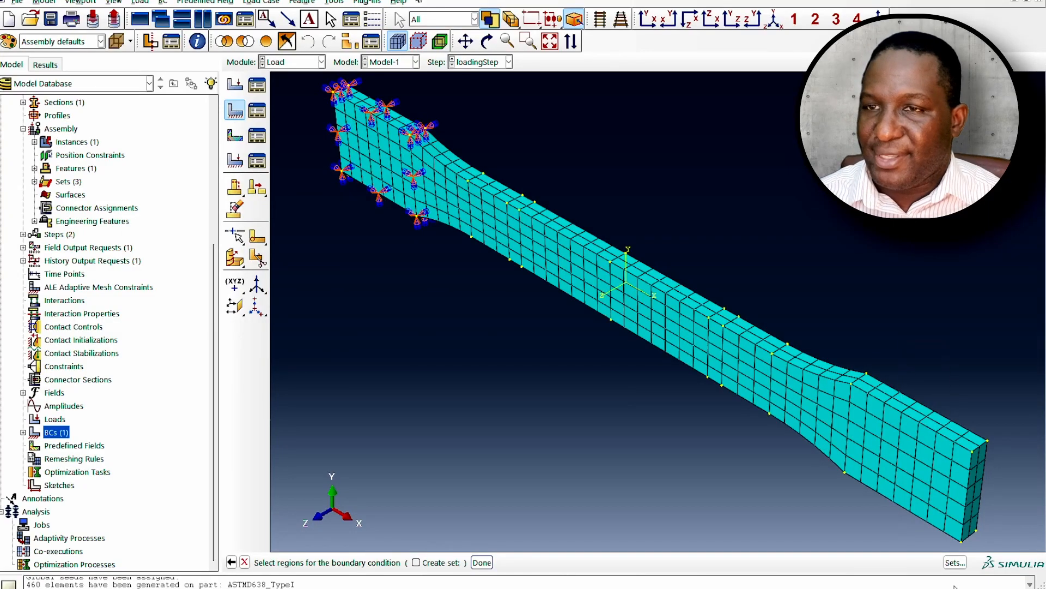
{"action": "left_click", "coordinate": [904, 447]}
{"action": "left_click", "coordinate": [482, 562]}
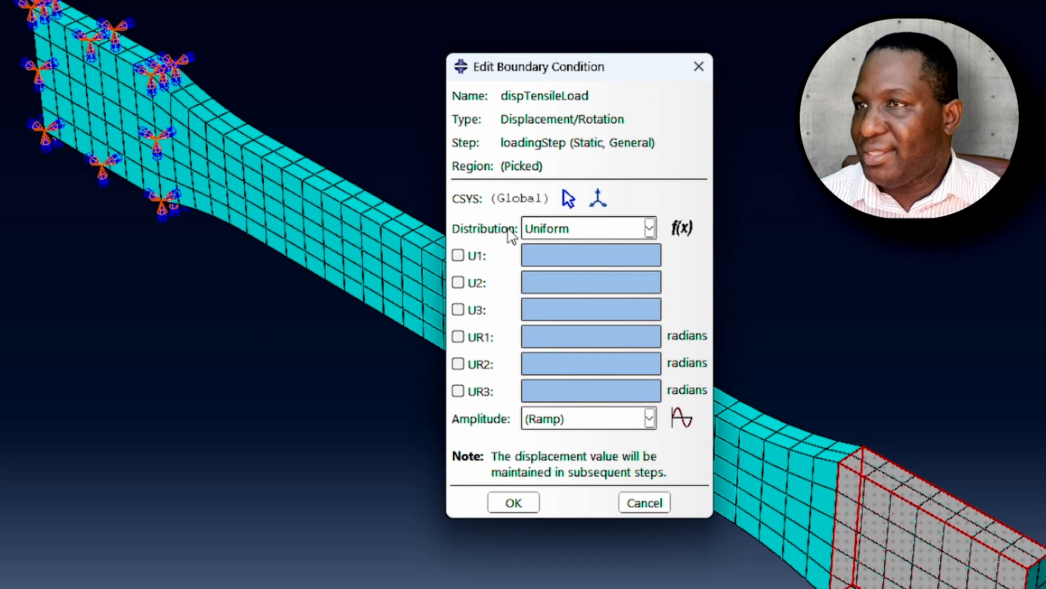
Set dispTensileLoad to a U1 displacement of 20, with U2, U3, UR1, UR2 and UR3 at 0.
{"action": "left_click", "coordinate": [475, 257]}
{"action": "left_click", "coordinate": [475, 283]}
{"action": "left_click", "coordinate": [475, 310]}
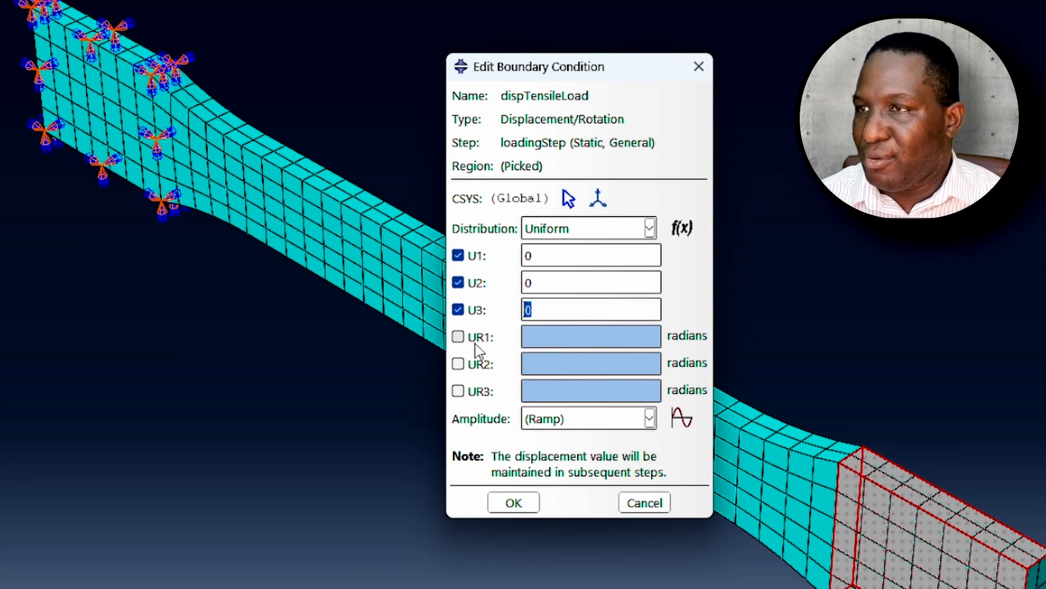
{"action": "left_click", "coordinate": [477, 337]}
{"action": "left_click", "coordinate": [480, 364]}
{"action": "left_click", "coordinate": [479, 391]}
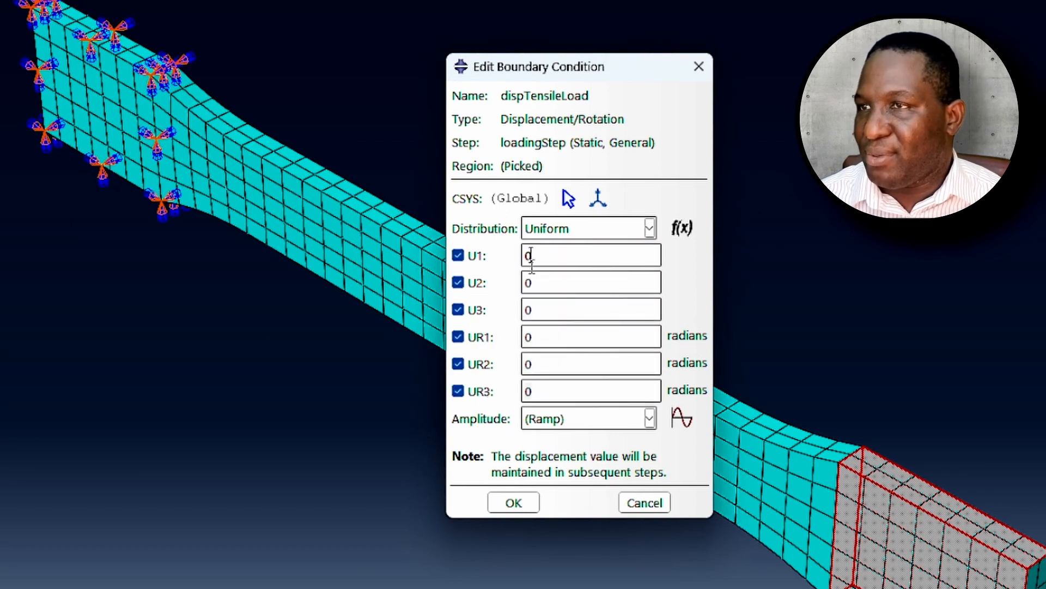
{"action": "type", "text": "2"}
{"action": "left_click", "coordinate": [514, 501]}
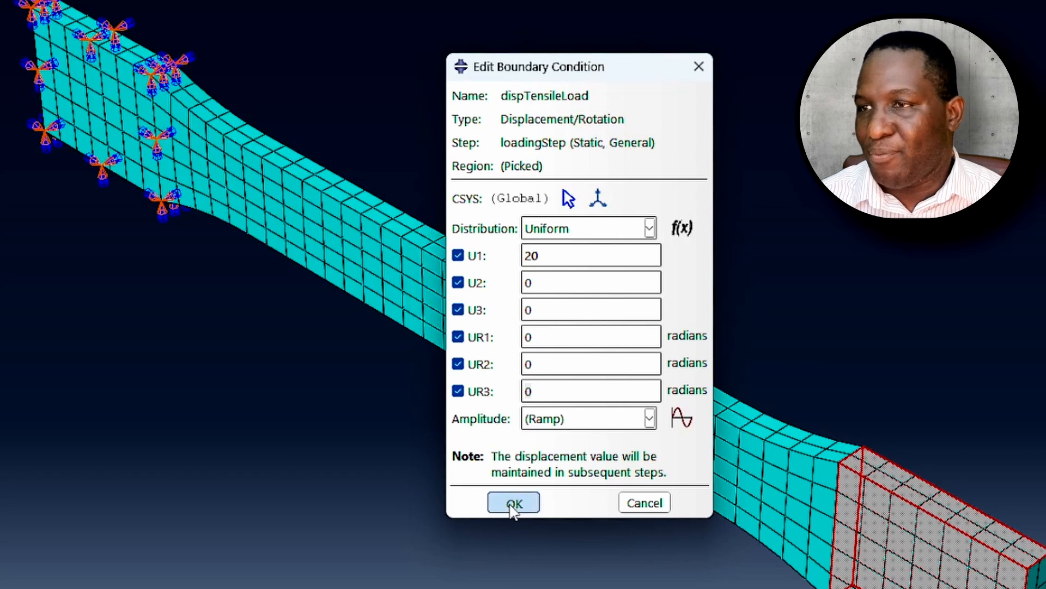
{"action": "scroll", "coordinate": [756, 443], "scroll_direction": "down", "scroll_amount": 3}
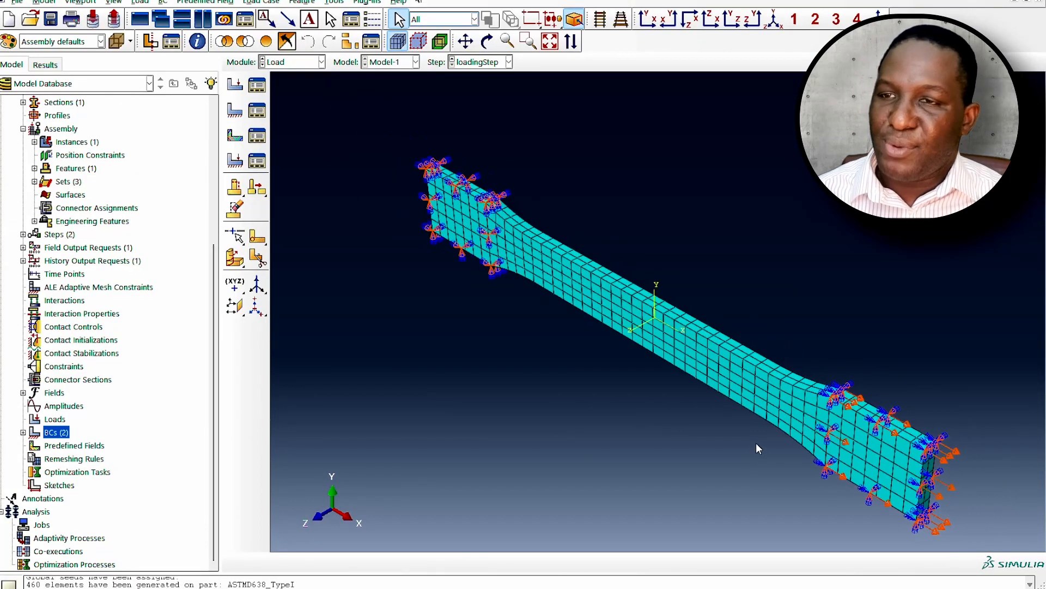
Create an analysis job named TensileDeformation_ASTMD638 from Model-1 with default settings.
{"action": "double_click", "coordinate": [39, 525]}
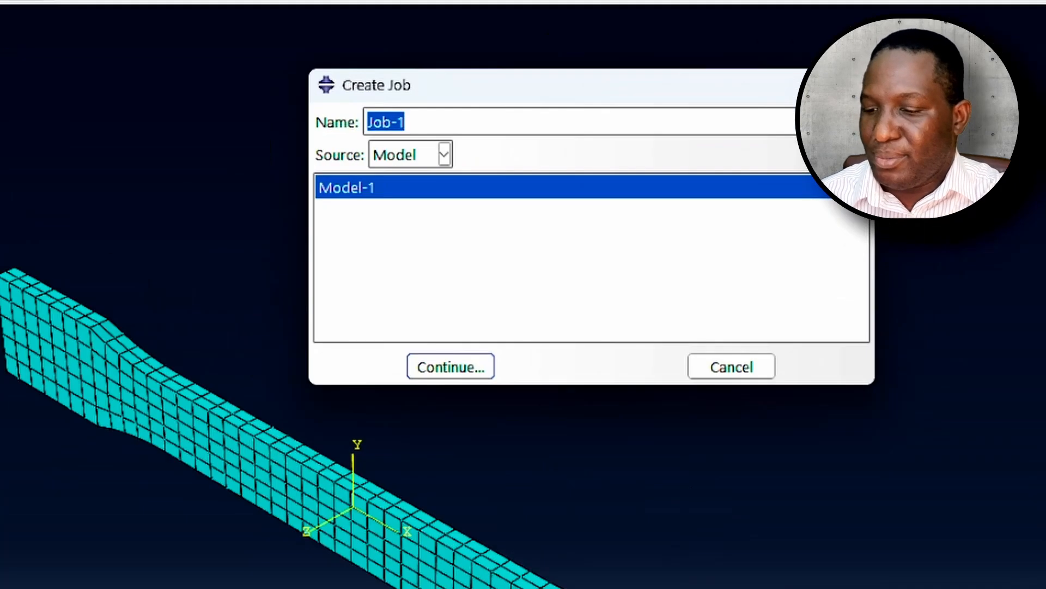
{"action": "type", "text": "TensileDeformation_ASTMD638"}
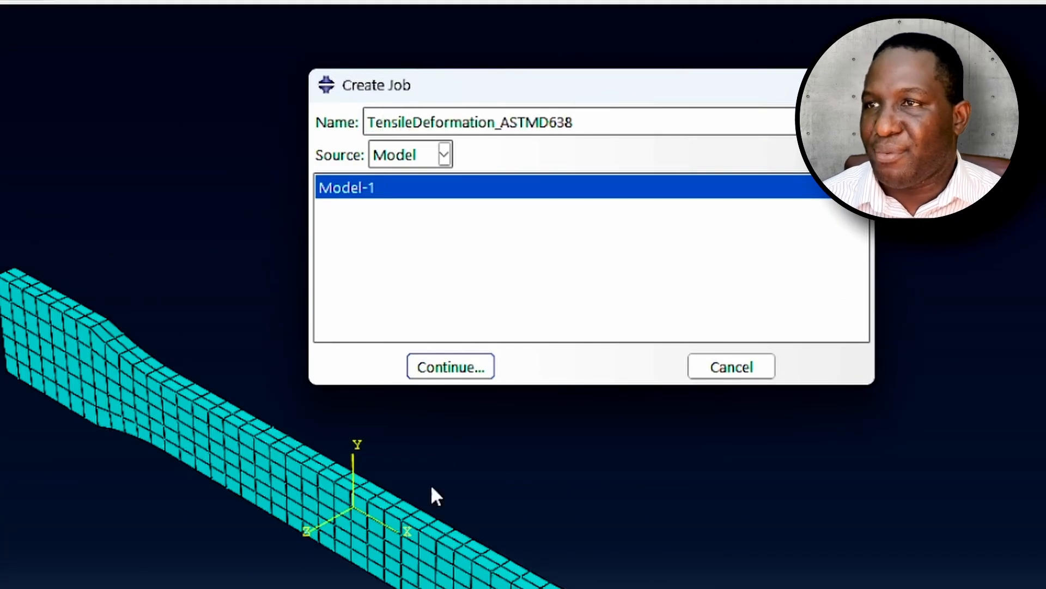
{"action": "left_click", "coordinate": [442, 368]}
{"action": "left_click", "coordinate": [376, 372]}
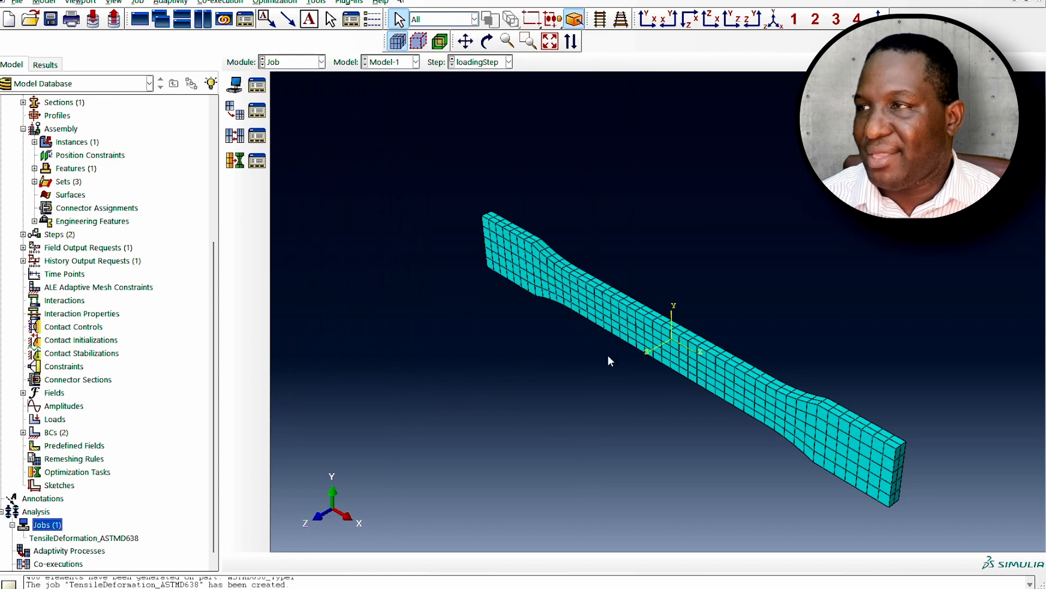
Submit the TensileDeformation_ASTMD638 job and animate the Mises stress contours on the deformed specimen.
{"action": "right_click", "coordinate": [62, 539]}
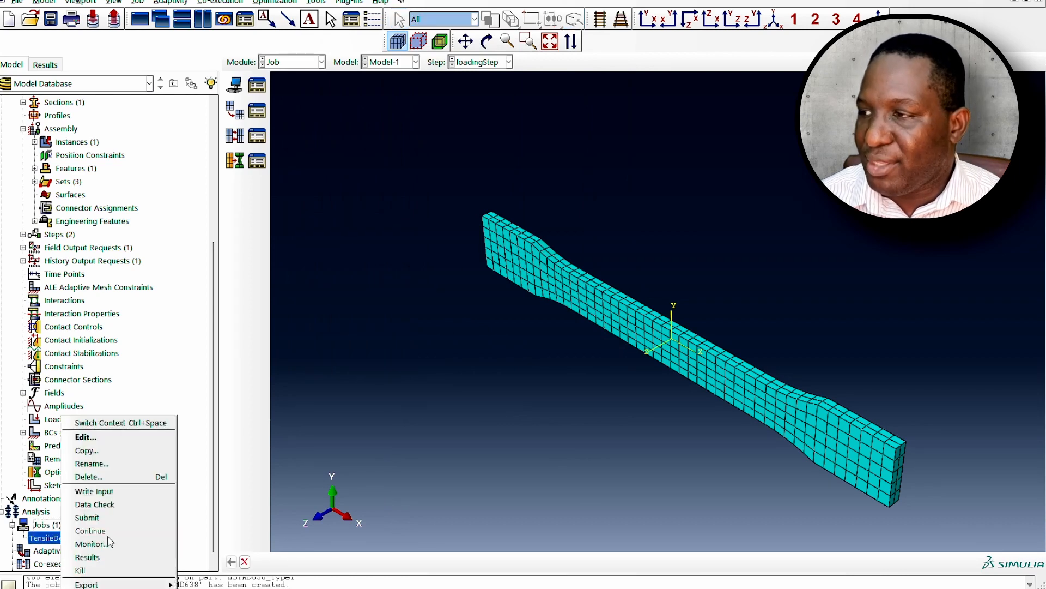
{"action": "left_click", "coordinate": [118, 516]}
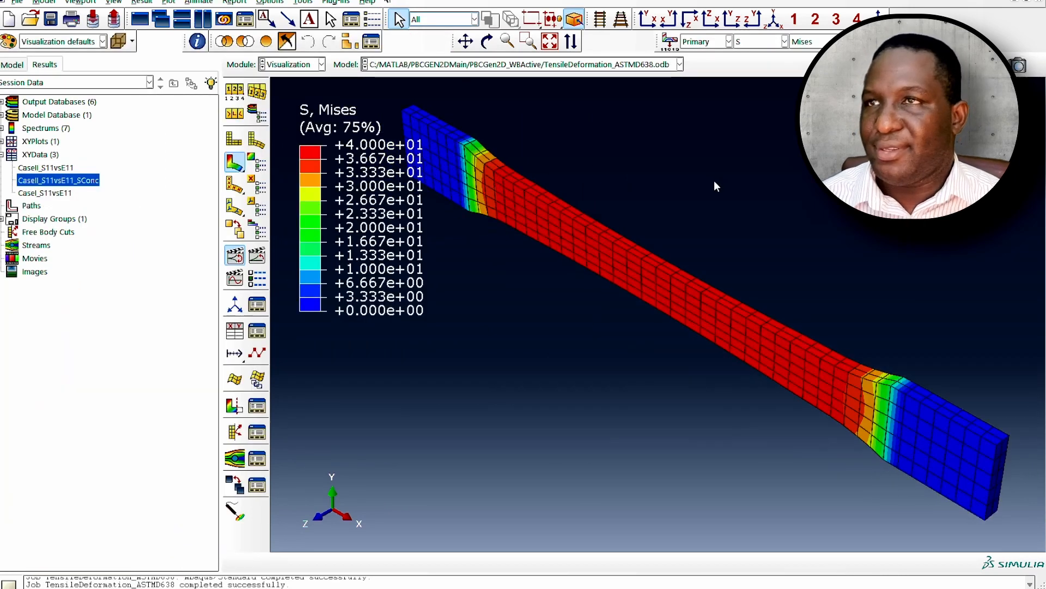
{"action": "scroll", "coordinate": [717, 187], "scroll_direction": "down", "scroll_amount": 1}
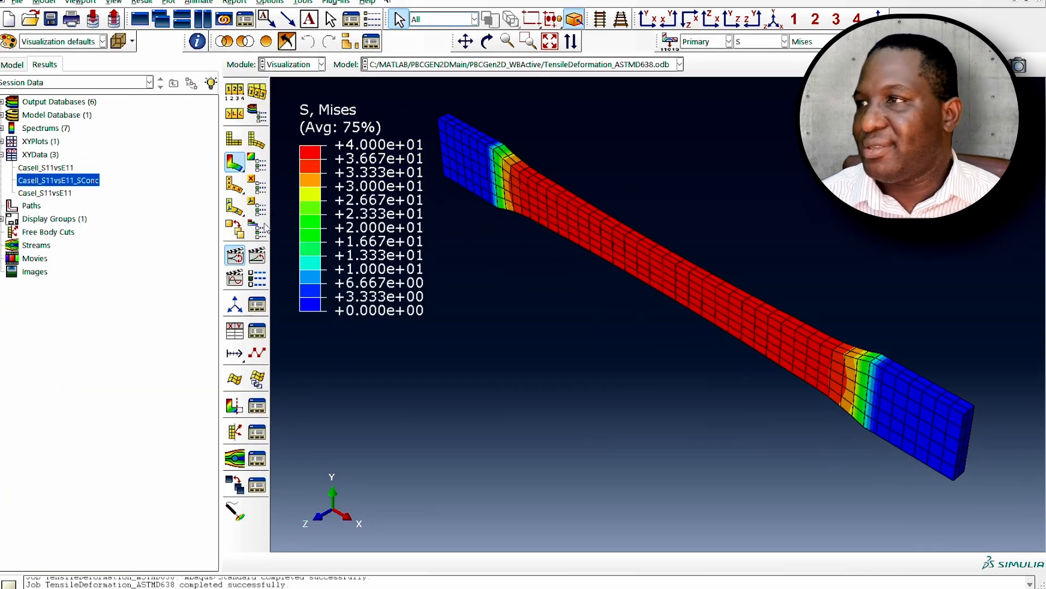
{"action": "left_click", "coordinate": [237, 258]}
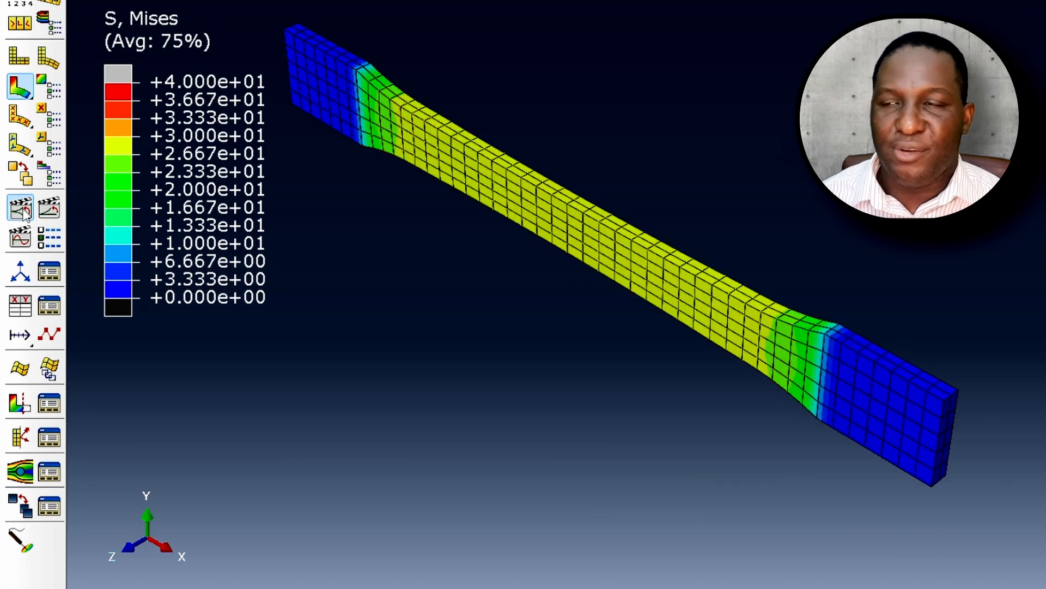